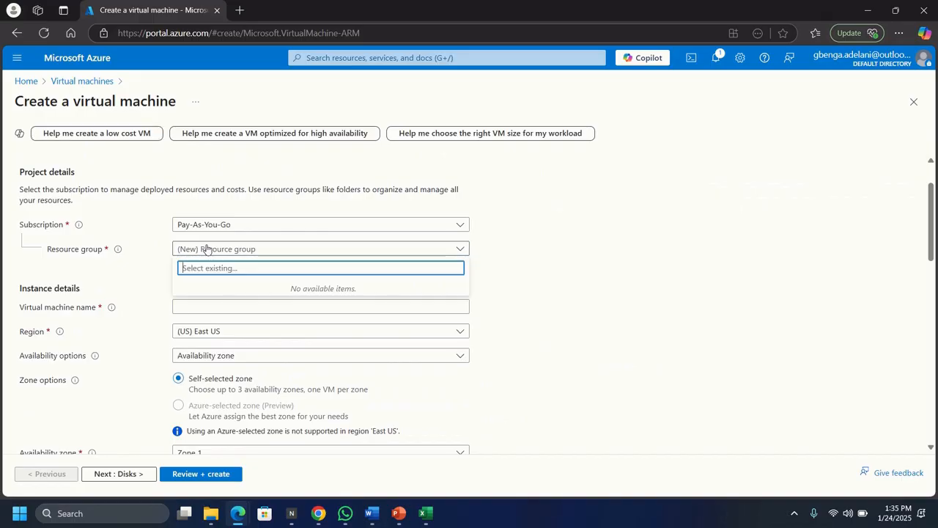
# Step: Close the empty list of existing resource groups in the VM Basics form
pyautogui.click(139, 265)
# Step: Create the new resource group RG1 and enter SimpleWinVM as the virtual machine name
pyautogui.click(192, 261)
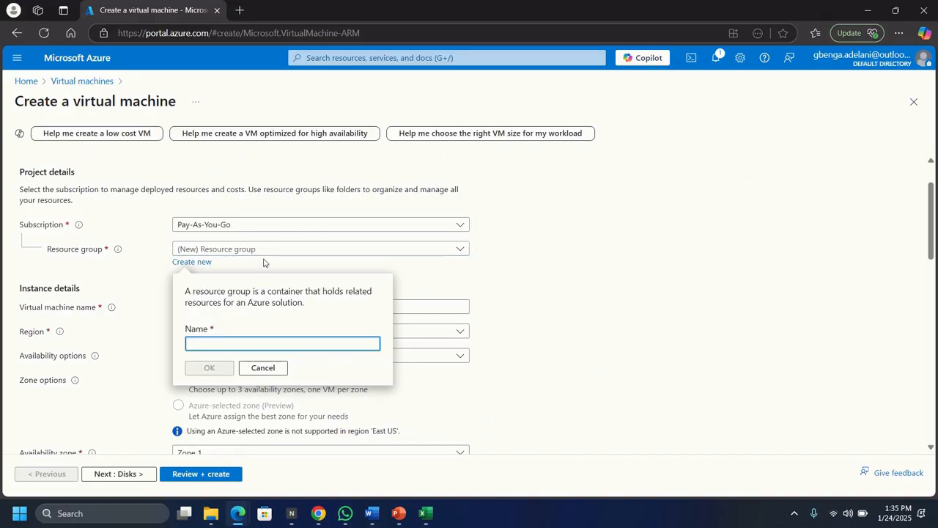
pyautogui.write('RG1')
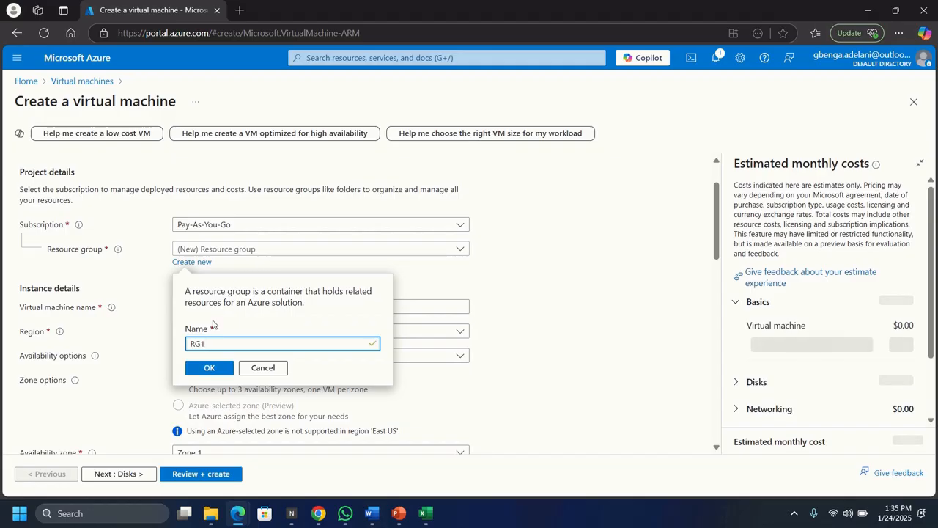
pyautogui.click(207, 368)
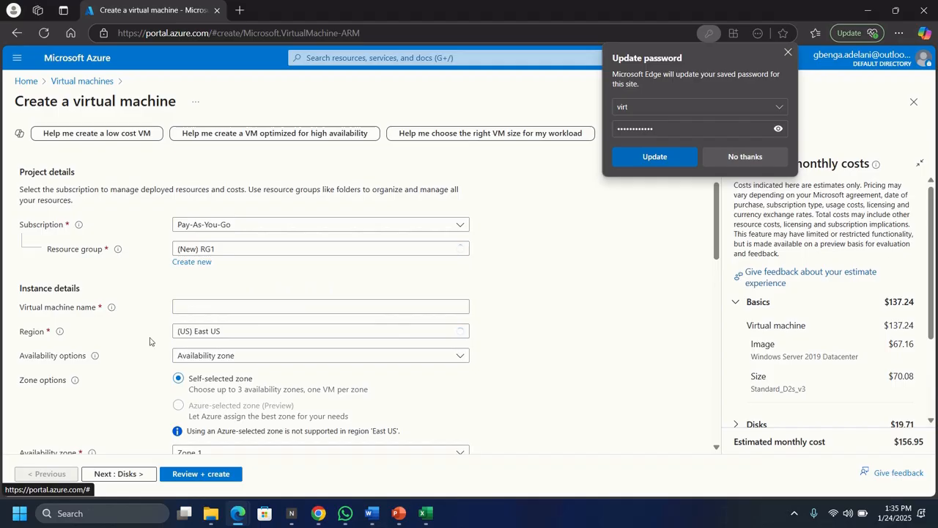
pyautogui.click(200, 307)
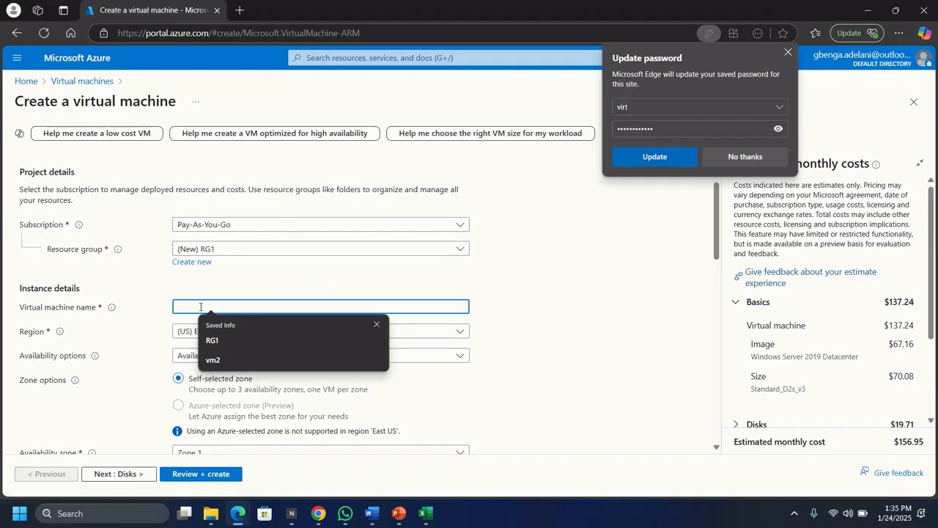
pyautogui.write('Simpl')
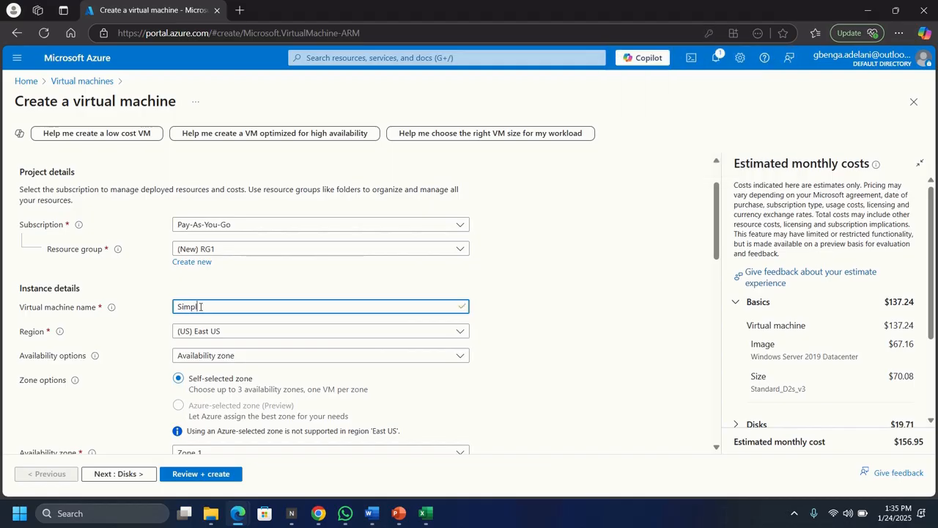
pyautogui.write('eWinVM')
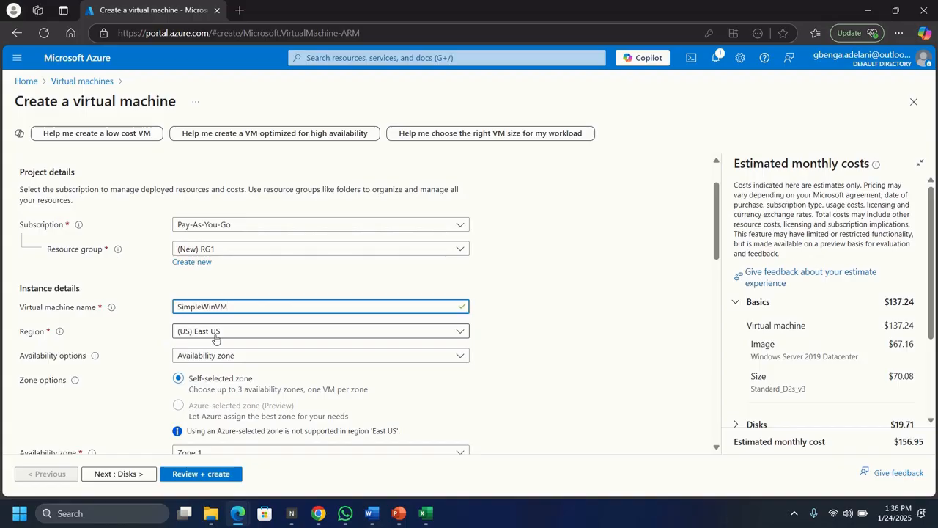
# Step: Set Availability options to 'No infrastructure redundancy required'
pyautogui.scroll(-1, 191, 345)
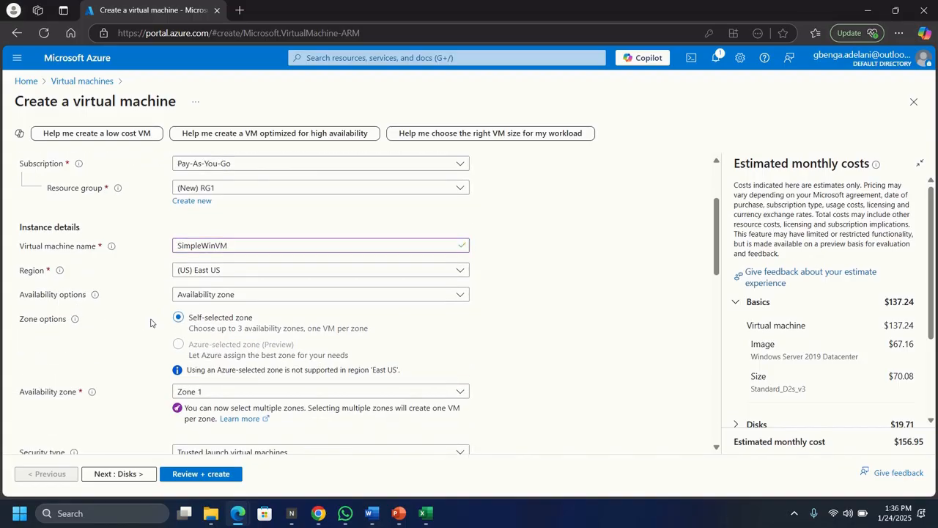
pyautogui.click(203, 298)
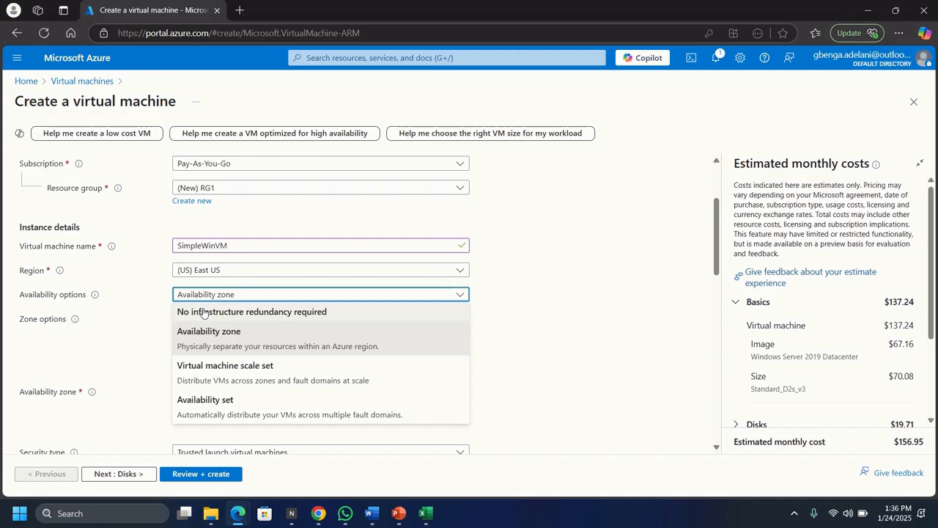
pyautogui.click(203, 313)
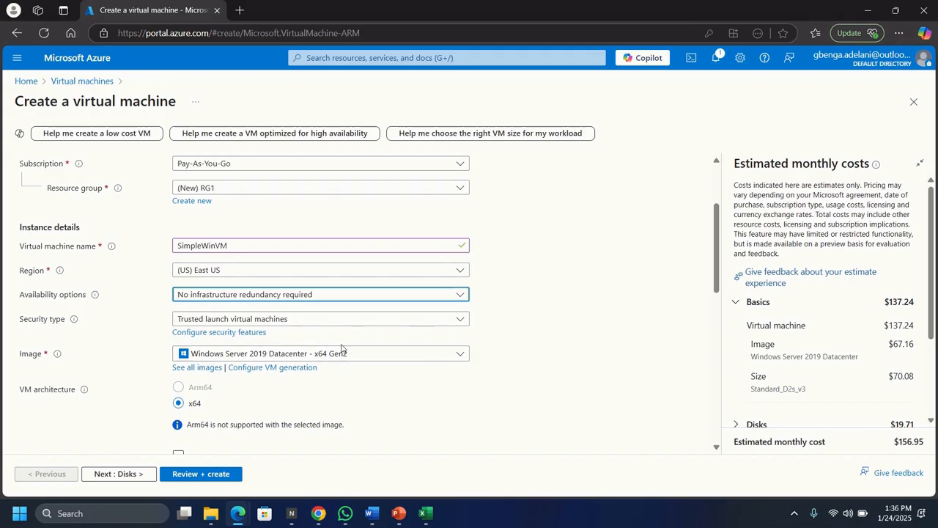
pyautogui.scroll(-2, 439, 403)
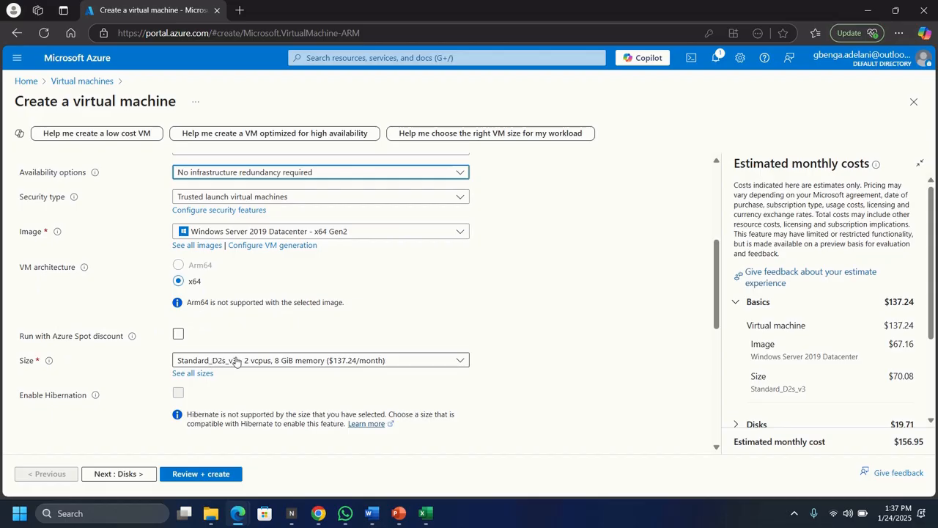
pyautogui.scroll(-4, 201, 425)
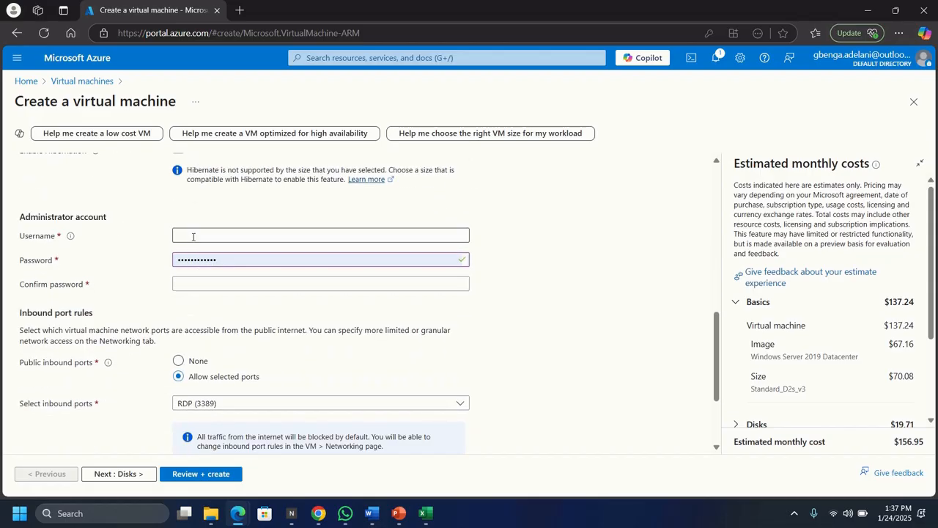
# Step: Fill in the saved administrator username and enter a new admin password, then confirm it
pyautogui.click(193, 236)
pyautogui.press('Down')
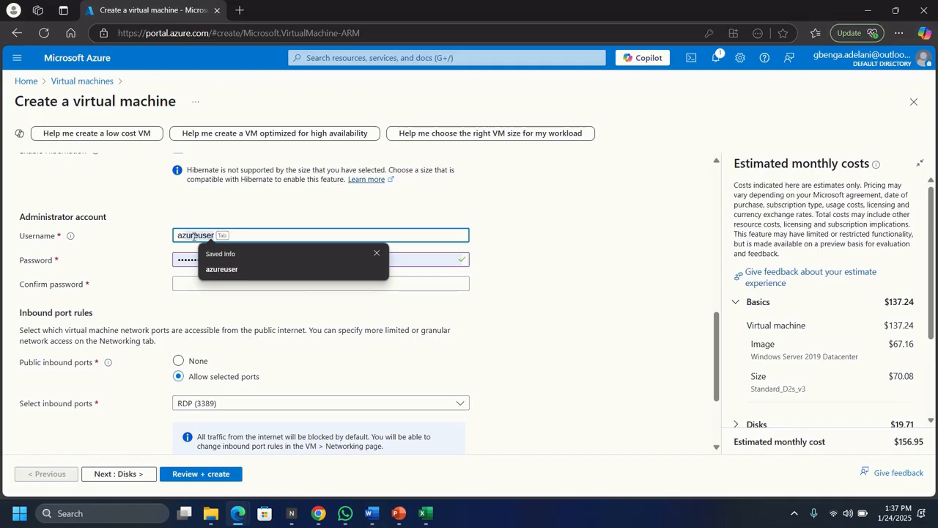
pyautogui.press('Tab')
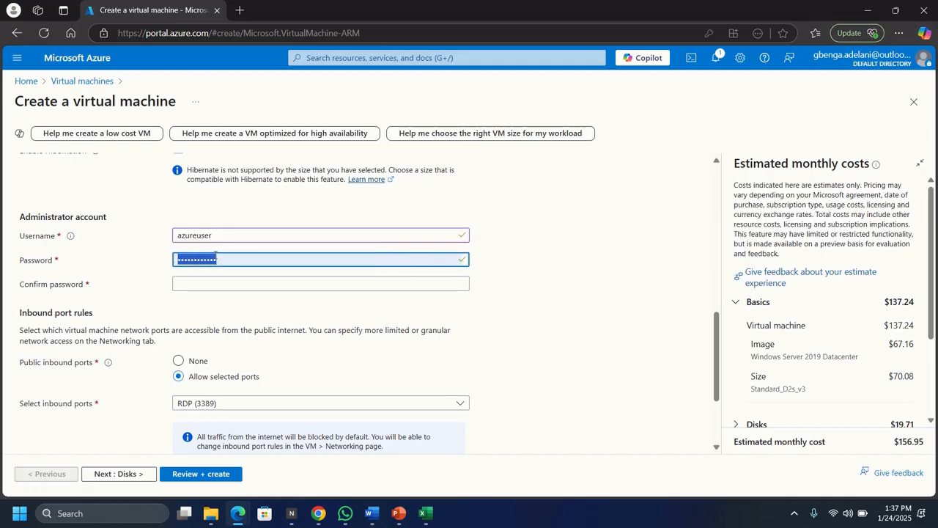
pyautogui.moveTo(226, 259); pyautogui.dragTo(154, 259)
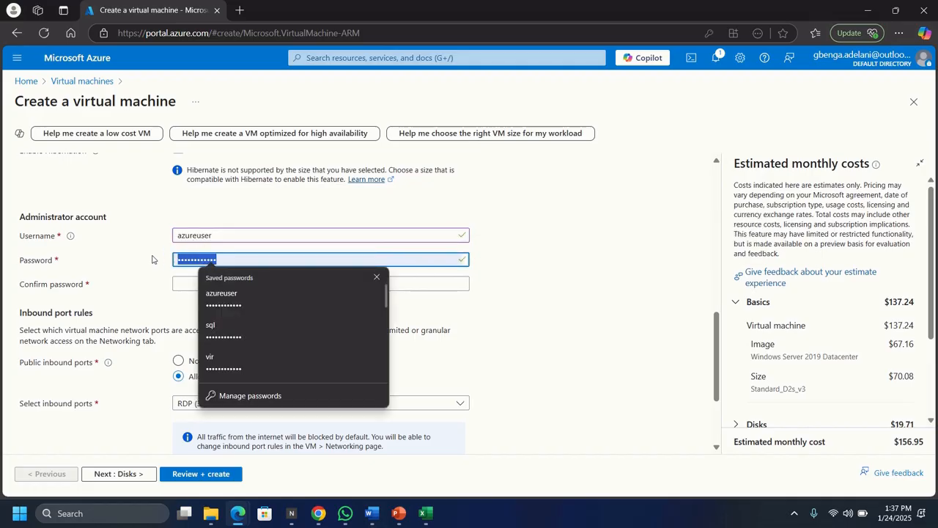
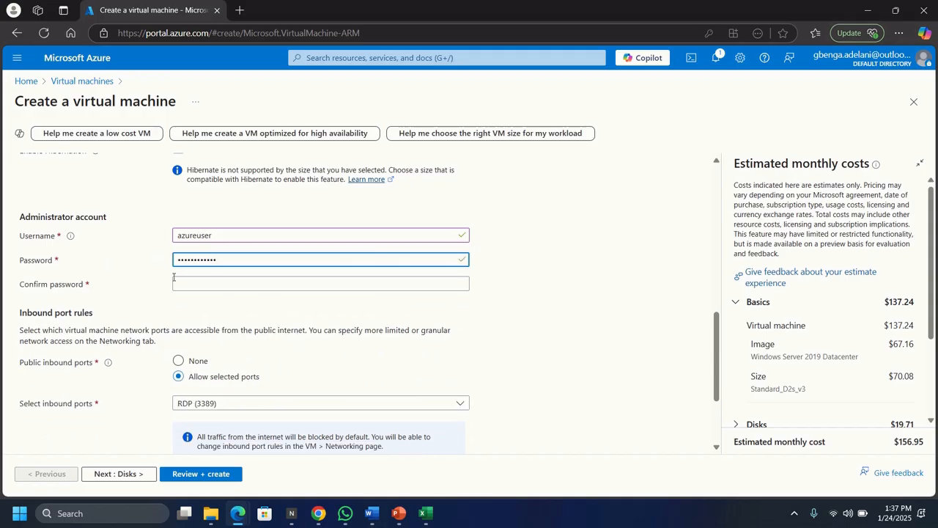
pyautogui.click(189, 286)
pyautogui.write('••••')
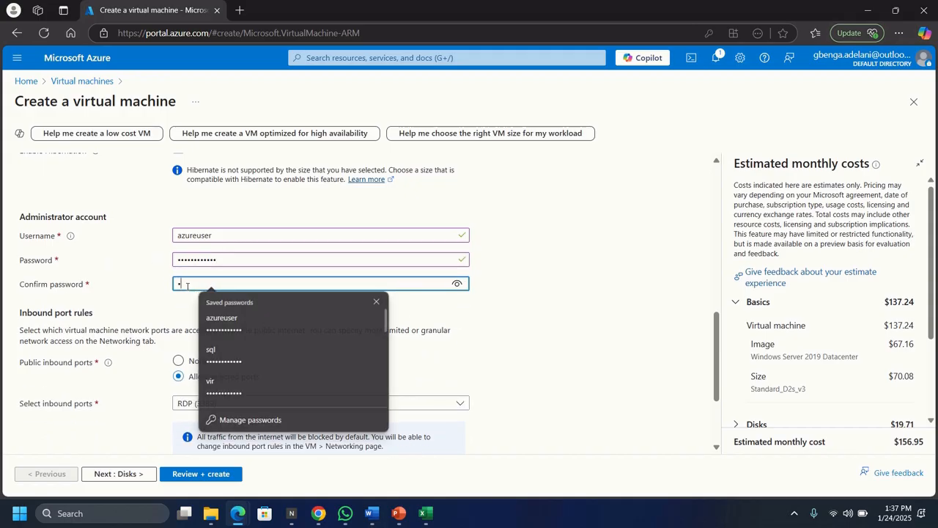
pyautogui.write('••••••')
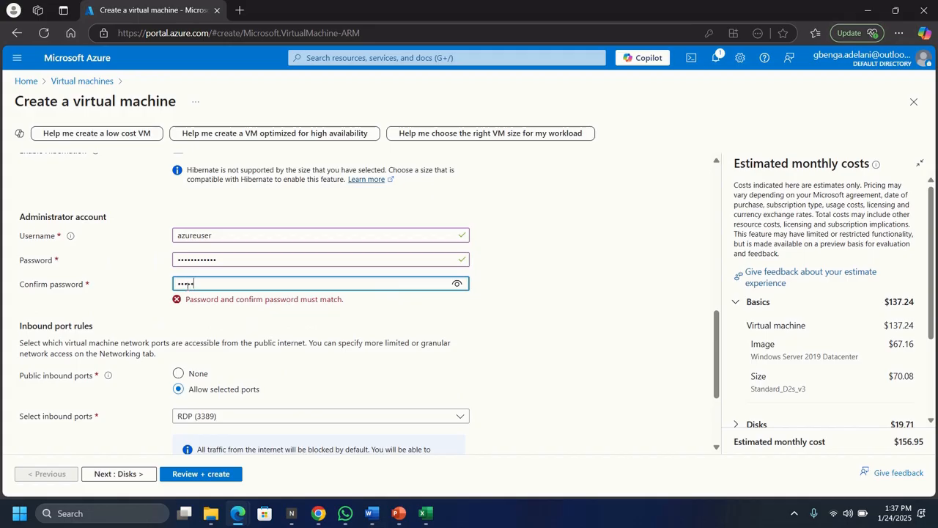
pyautogui.write('••')
# Step: Set Public inbound ports to None
pyautogui.moveTo(110, 362)
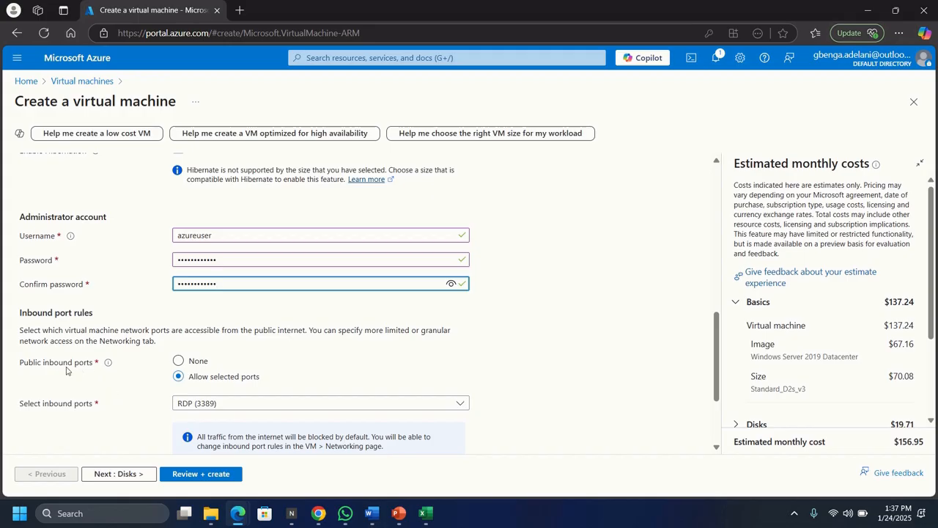
pyautogui.click(179, 361)
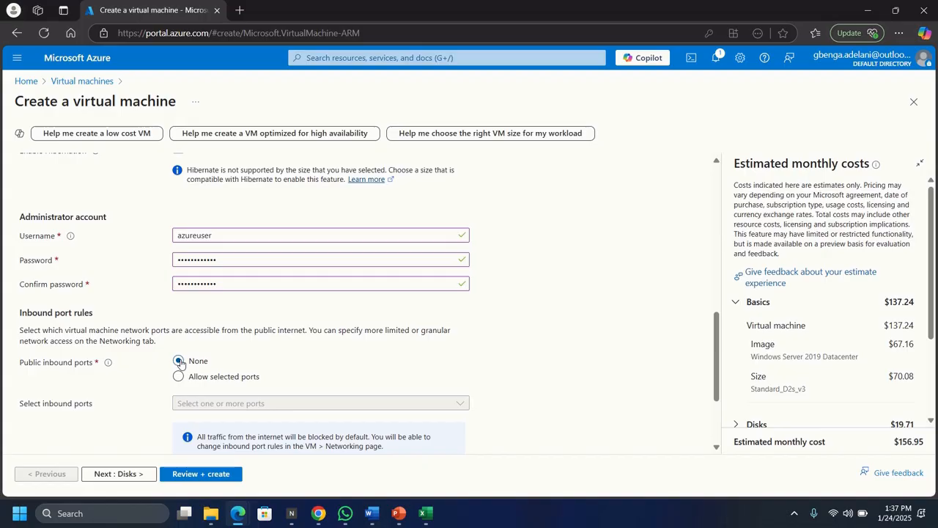
pyautogui.scroll(-3, 151, 362)
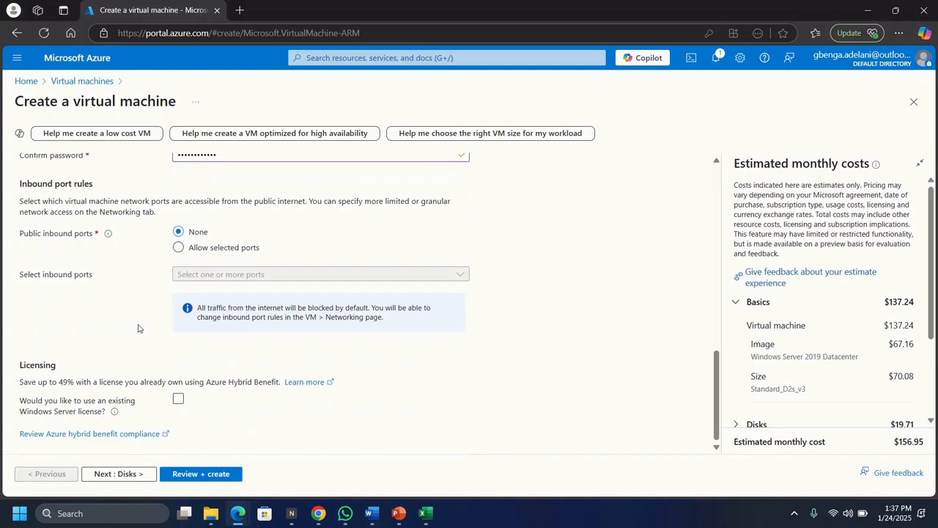
# Step: Set the NIC network security group to None on the Networking tab, then proceed to Review + create
pyautogui.scroll(15, 137, 328)
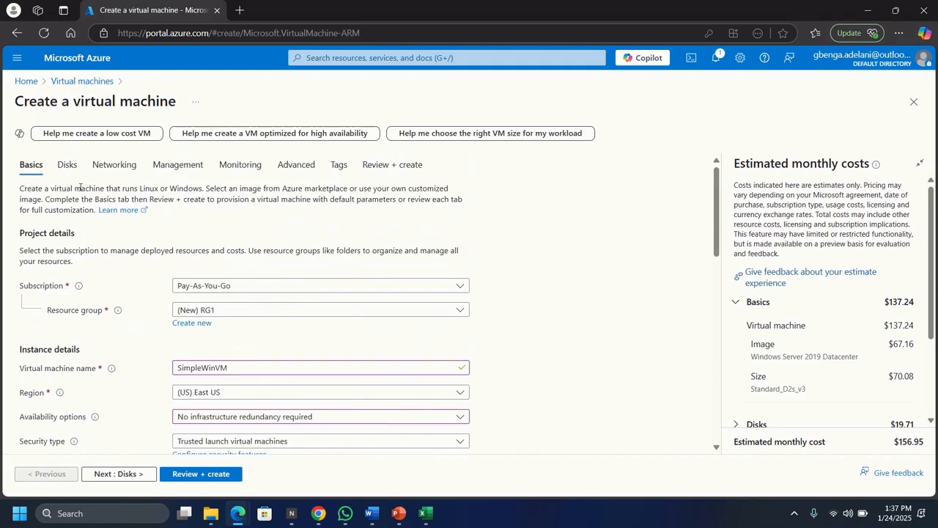
pyautogui.click(110, 170)
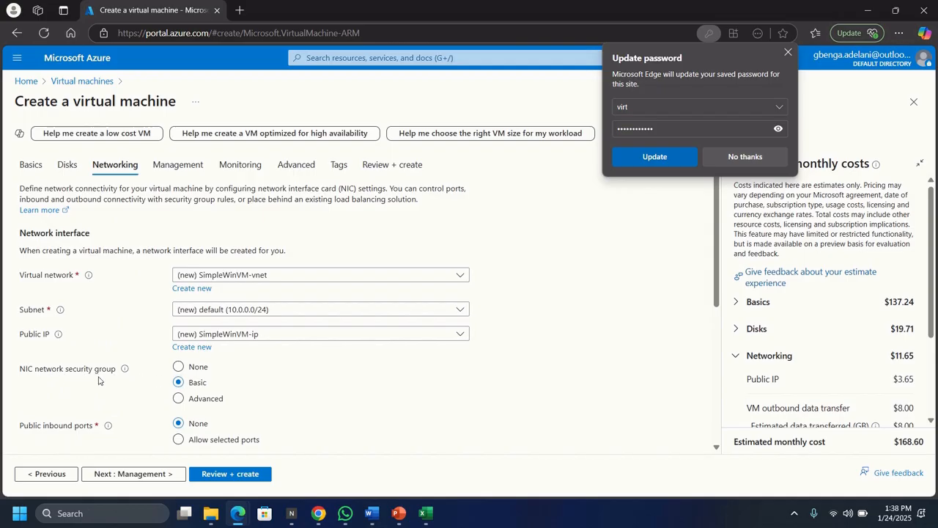
pyautogui.click(179, 368)
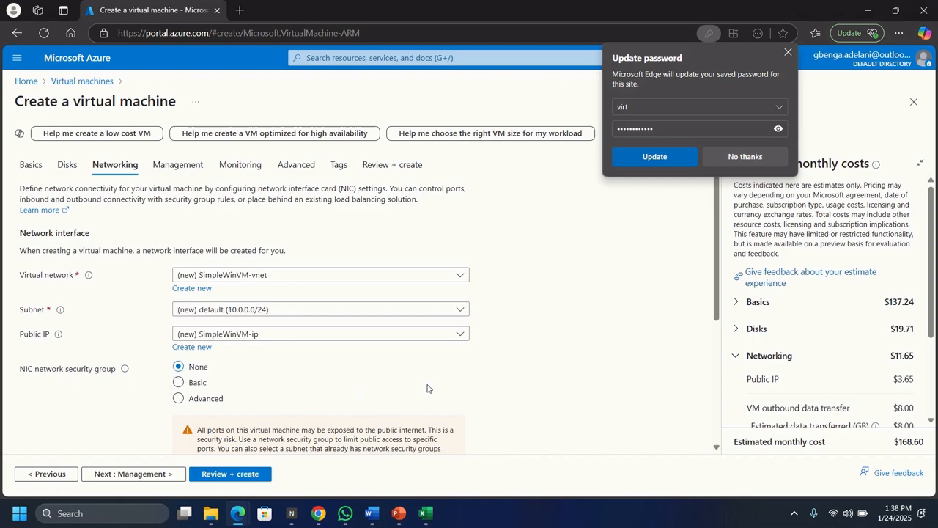
pyautogui.click(221, 480)
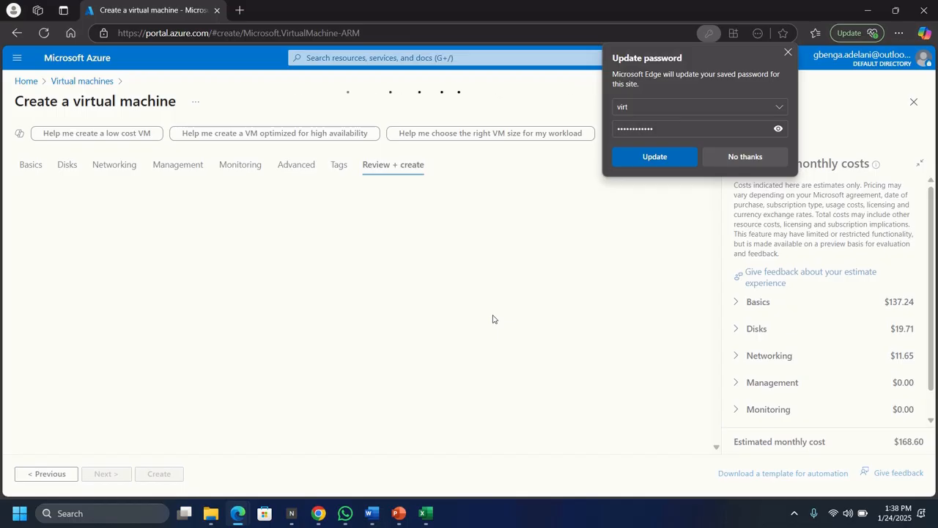
# Step: Dismiss Edge's password prompt and create the SimpleWinVM virtual machine once validation passes
pyautogui.click(788, 52)
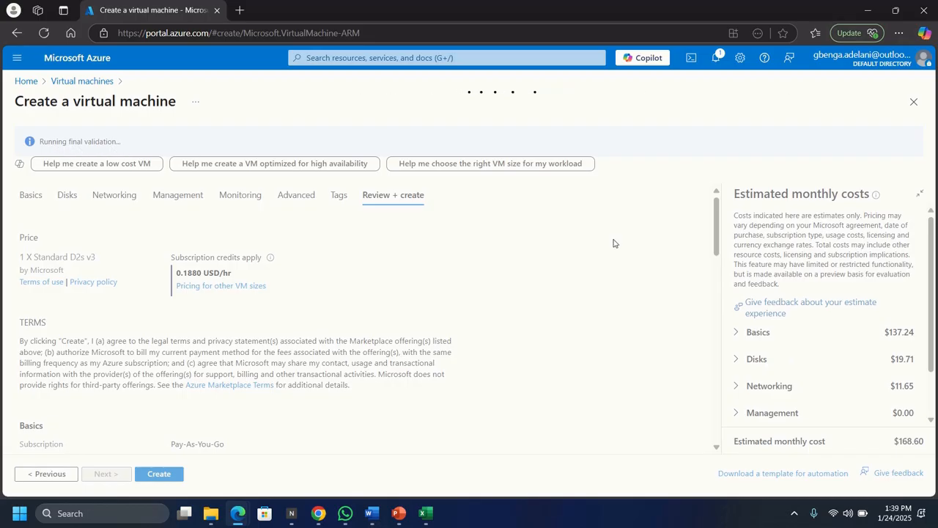
pyautogui.click(148, 474)
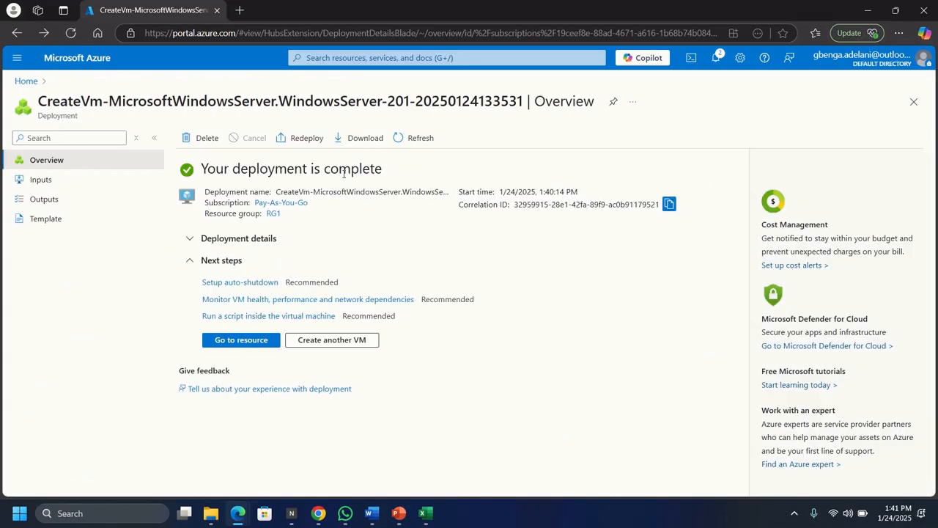
pyautogui.click(236, 341)
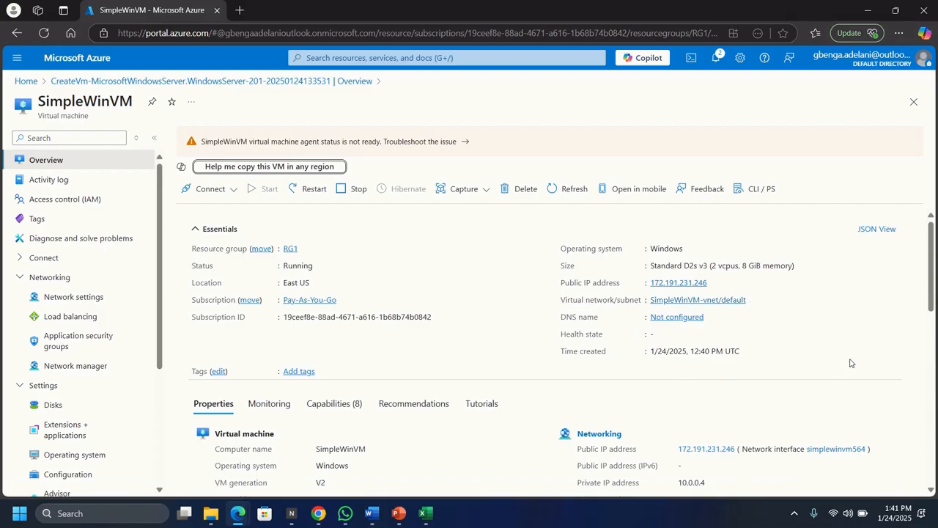
pyautogui.scroll(-3, 851, 351)
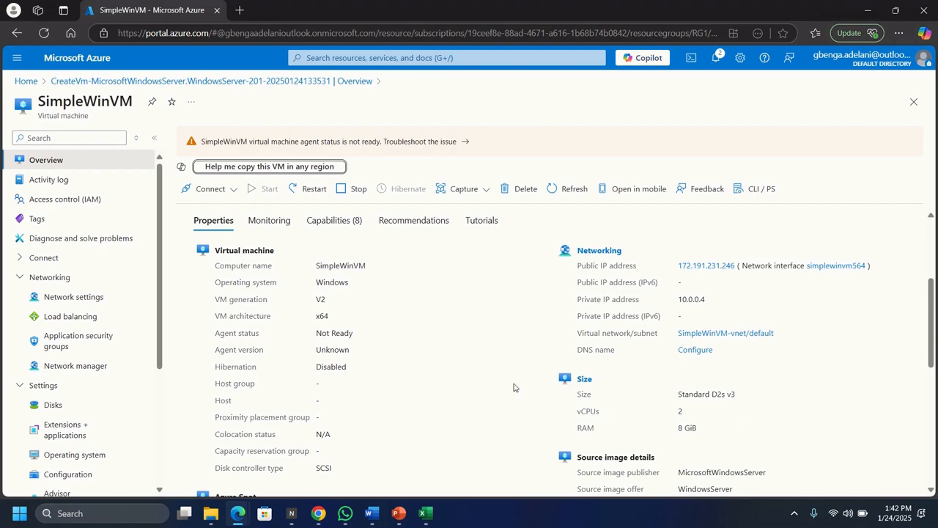
# Step: Open SimpleWinVM's Network settings, showing no security group, and search the portal for 'networkse'
pyautogui.click(63, 298)
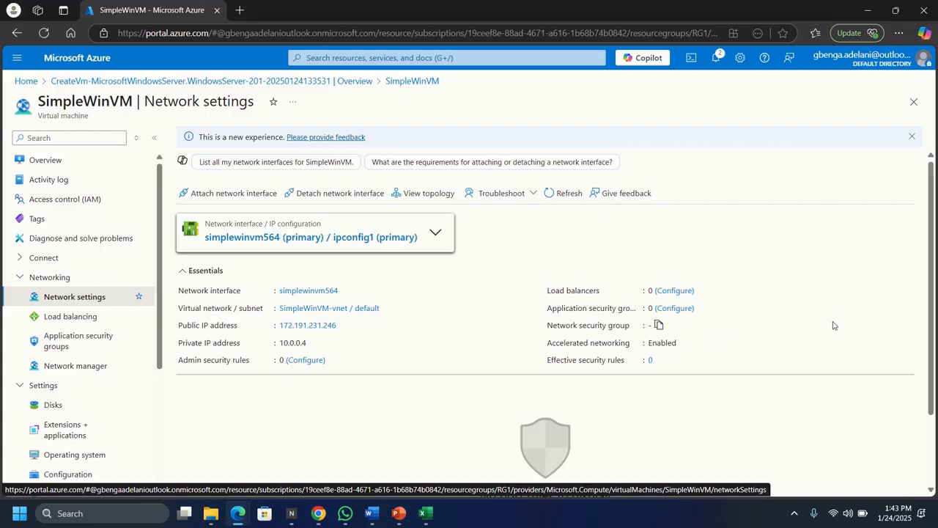
pyautogui.scroll(-2, 833, 324)
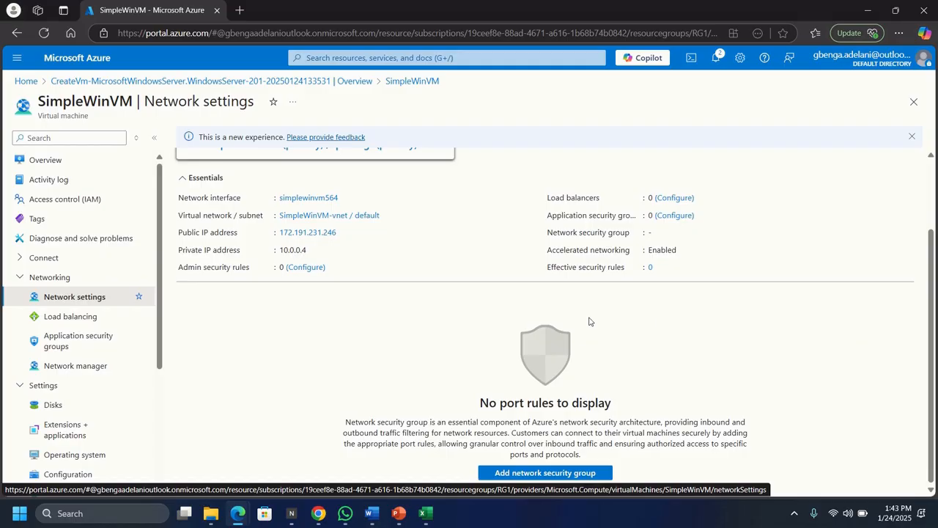
pyautogui.scroll(1, 214, 345)
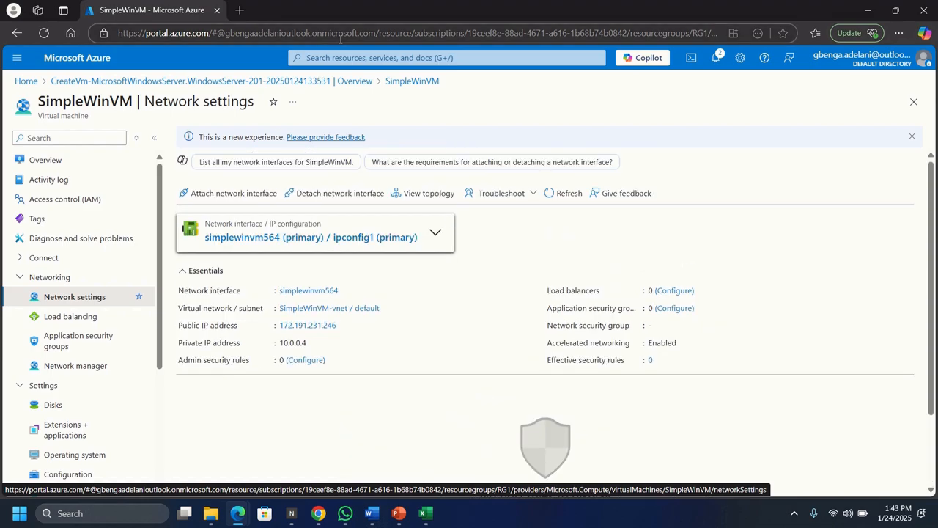
pyautogui.click(336, 57)
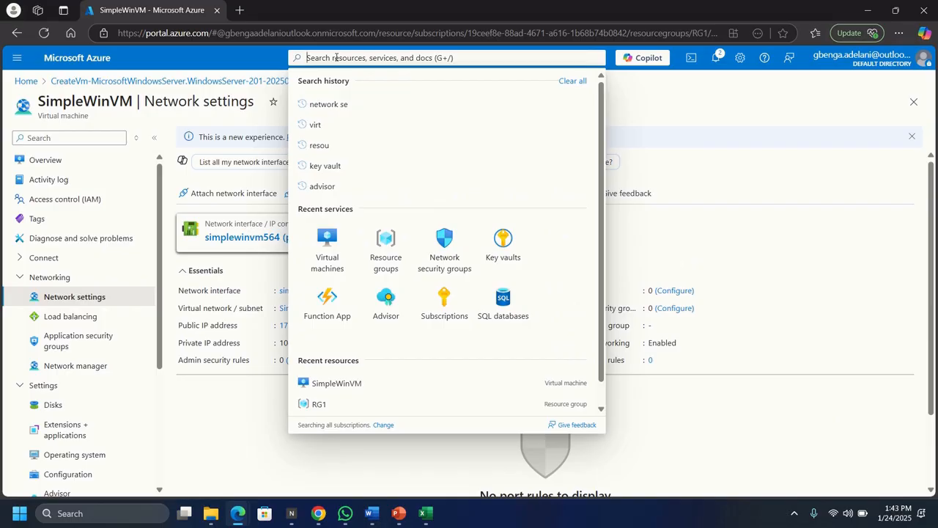
pyautogui.write('netw')
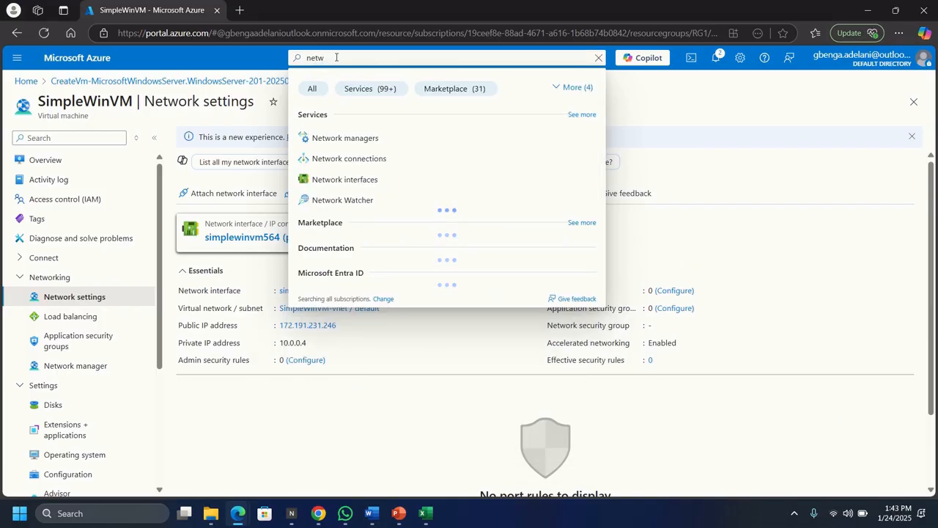
pyautogui.write('o')
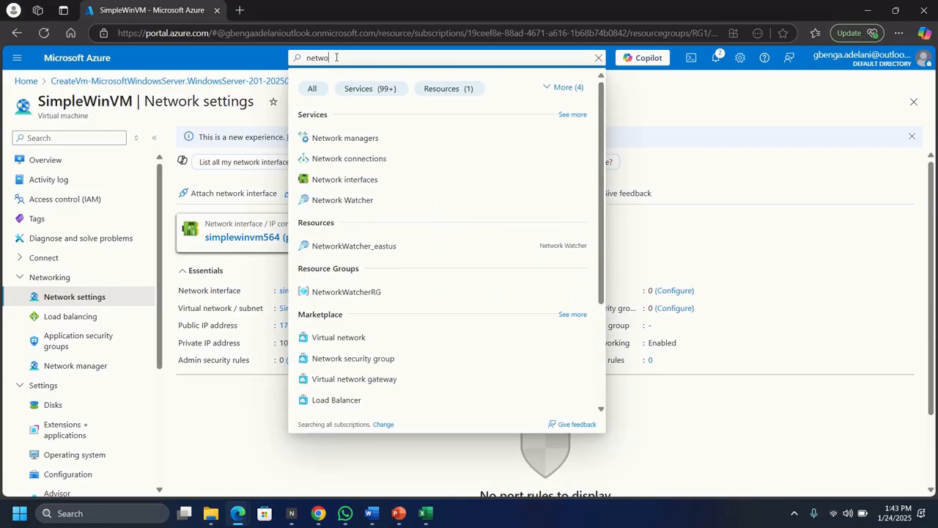
pyautogui.write('rkse')
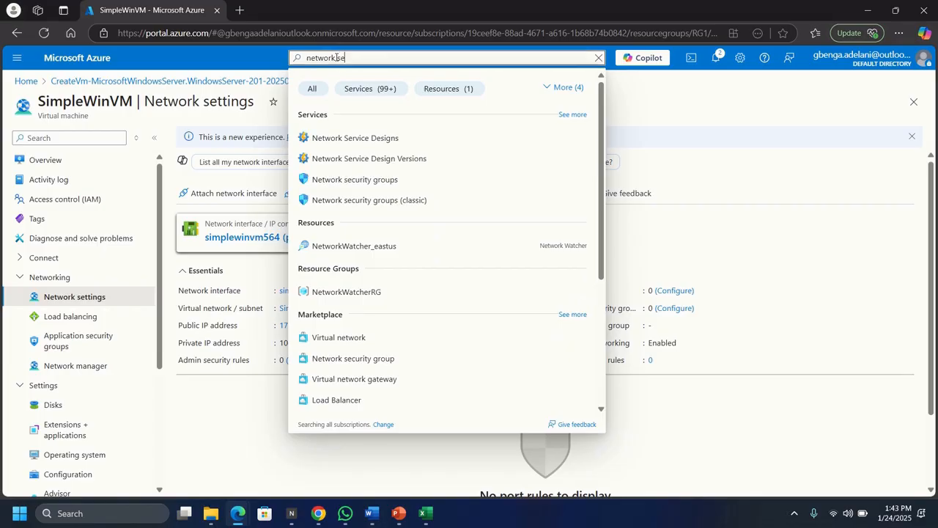
# Step: Correct the search to 'network secur', open Network security groups, and start creating one
pyautogui.press('BackSpace')
pyautogui.press('BackSpace')
pyautogui.write('secur')
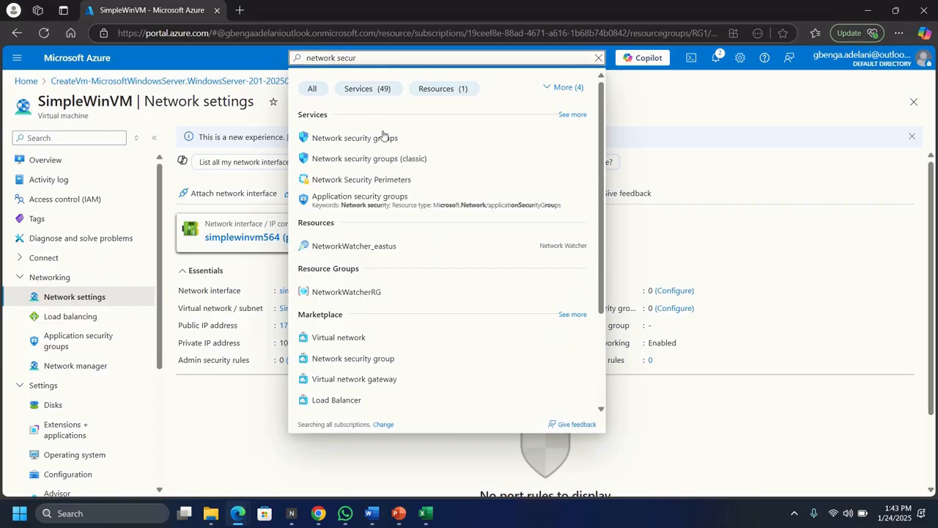
pyautogui.click(382, 138)
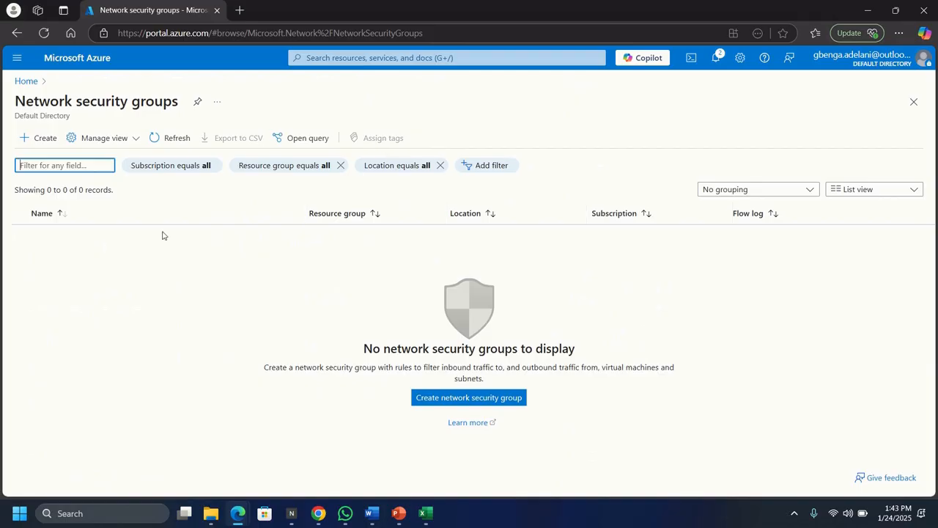
pyautogui.click(39, 140)
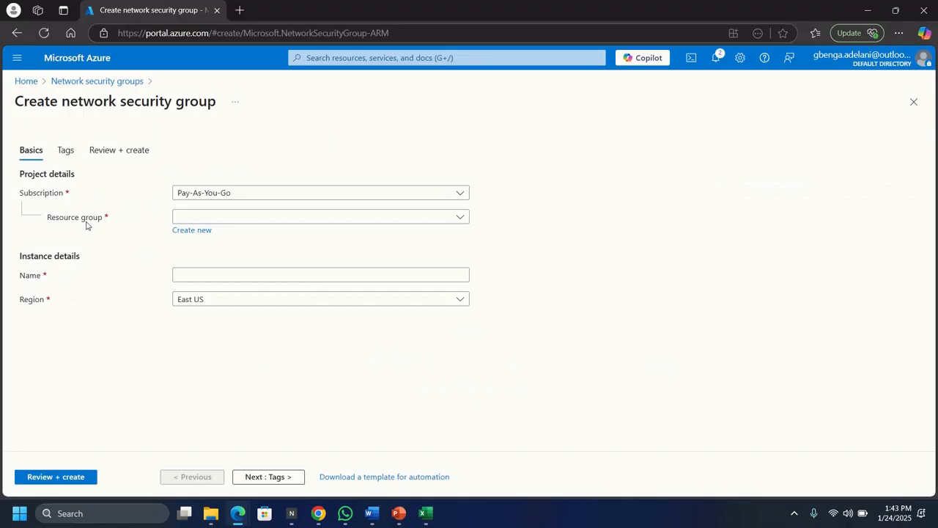
# Step: Create network security group myNSGSecure in resource group RG1 after it passes validation
pyautogui.click(209, 220)
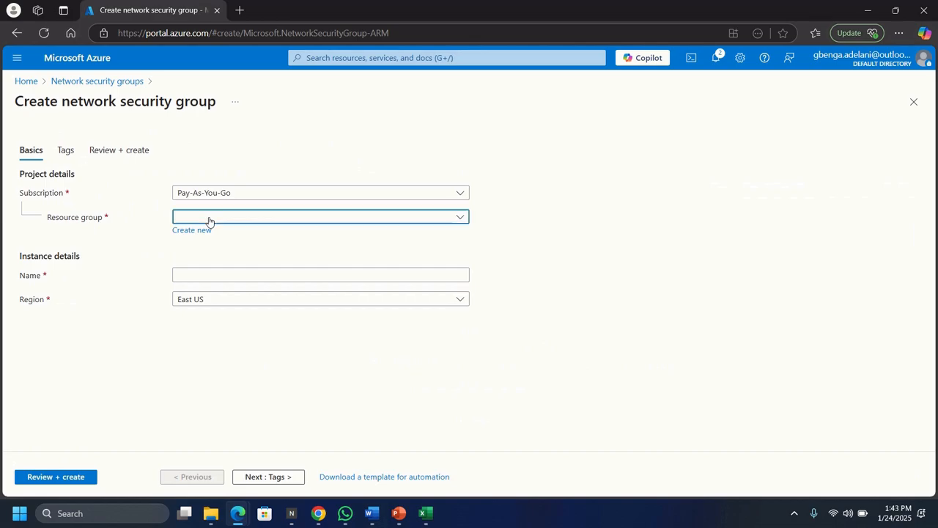
pyautogui.click(200, 277)
pyautogui.click(211, 275)
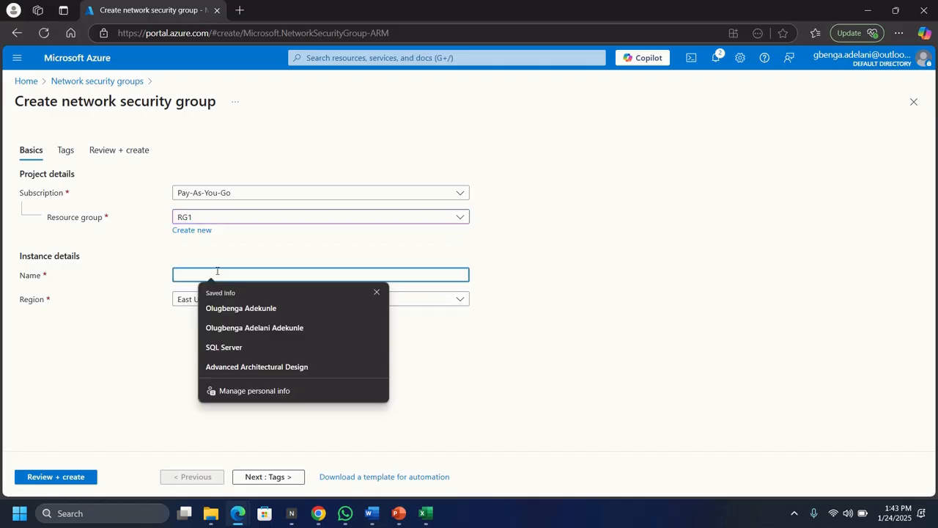
pyautogui.write('my')
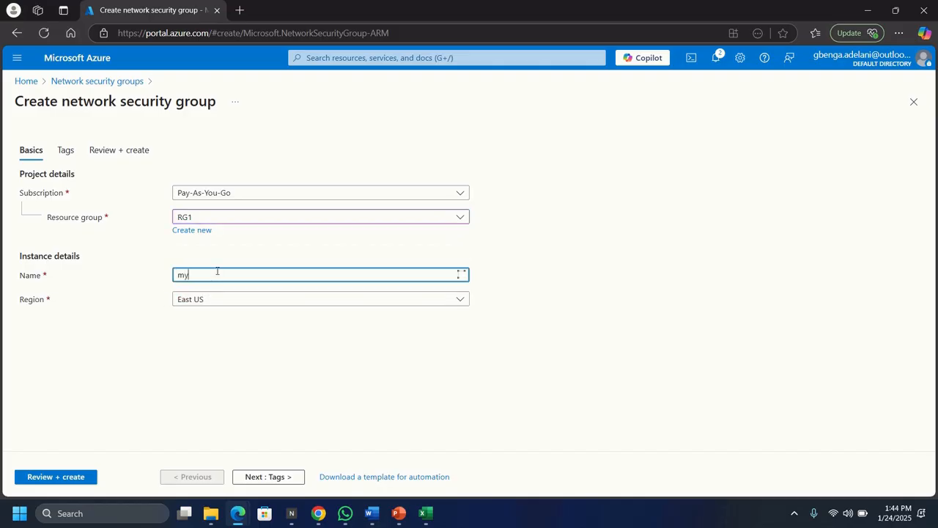
pyautogui.write('NSGSecure')
pyautogui.click(40, 479)
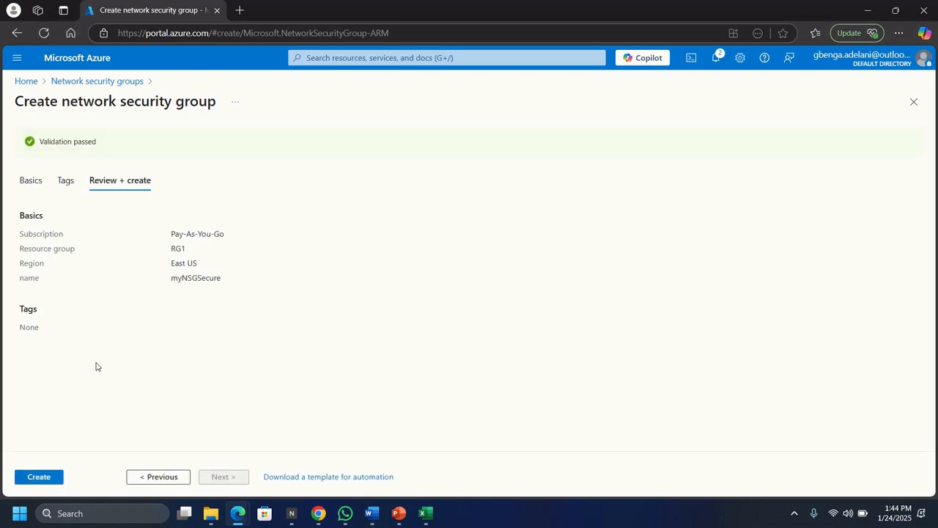
pyautogui.click(37, 480)
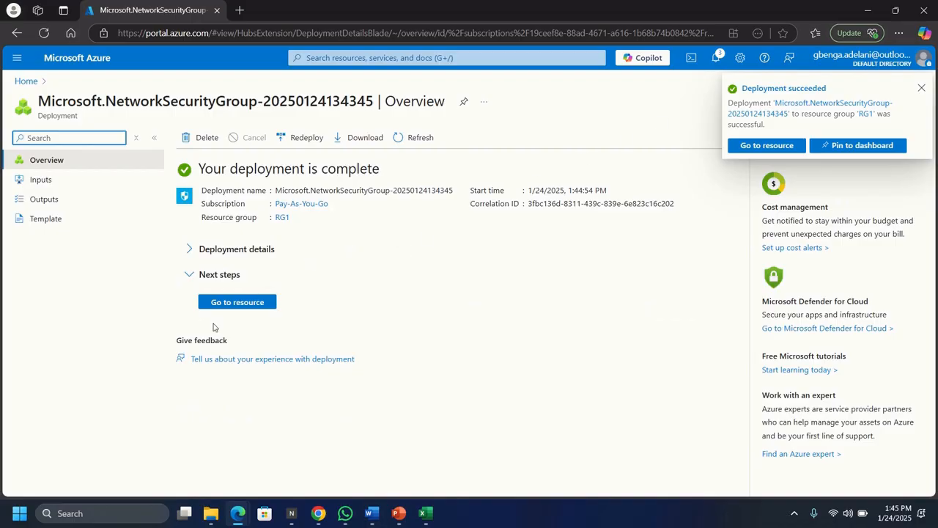
# Step: Open the newly deployed myNSGSecure resource from the completed deployment page
pyautogui.click(217, 303)
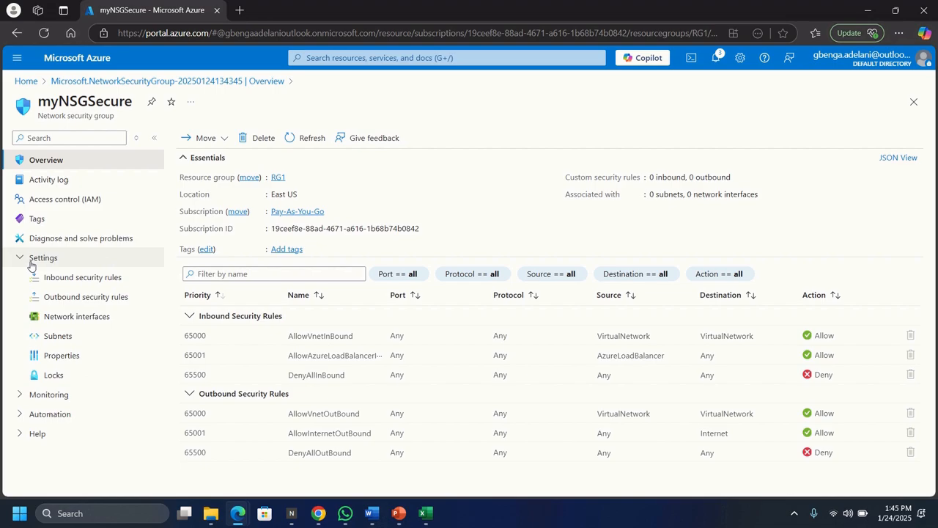
# Step: Associate myNSGSecure with network interface simplewinvm564, then go to the Virtual machines list
pyautogui.click(75, 319)
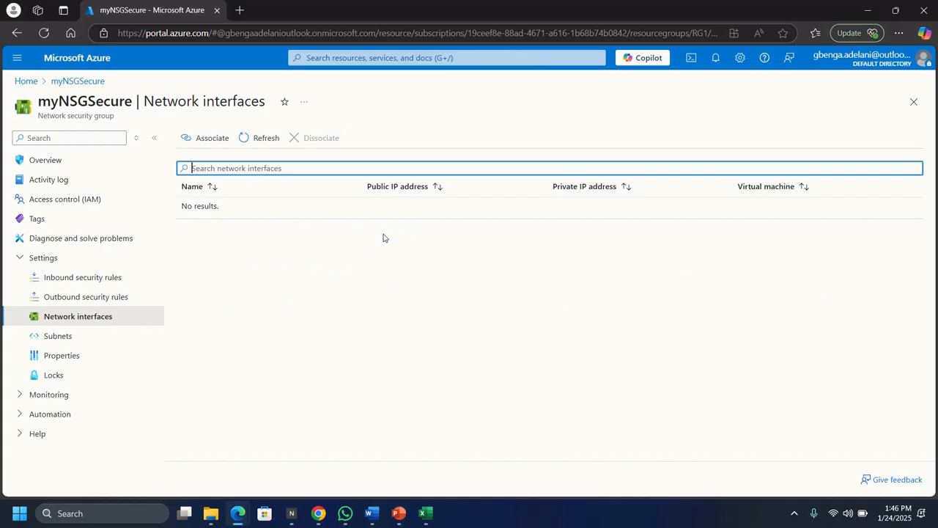
pyautogui.click(199, 140)
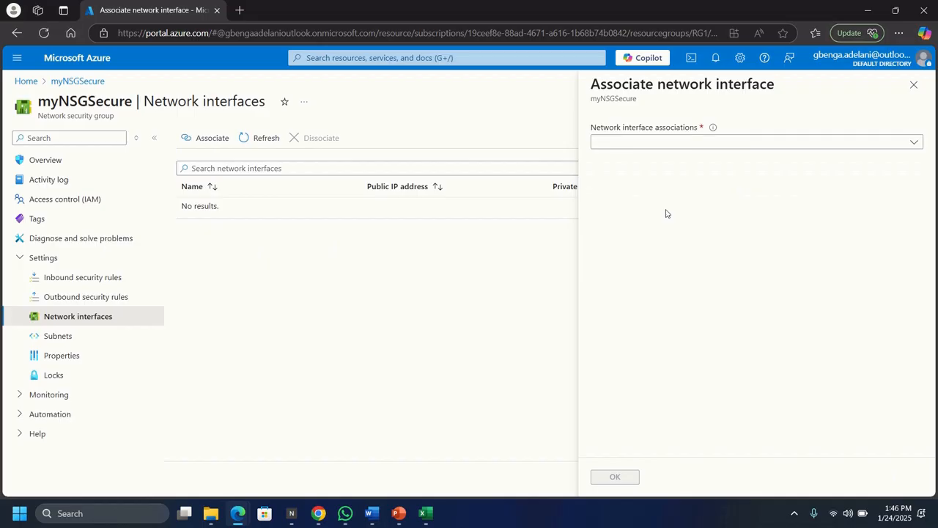
pyautogui.click(676, 142)
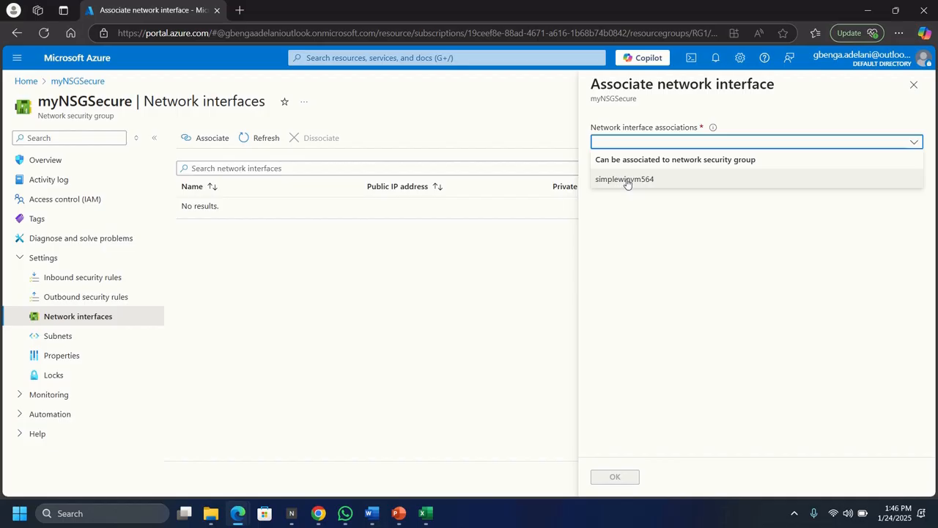
pyautogui.click(627, 180)
pyautogui.click(612, 477)
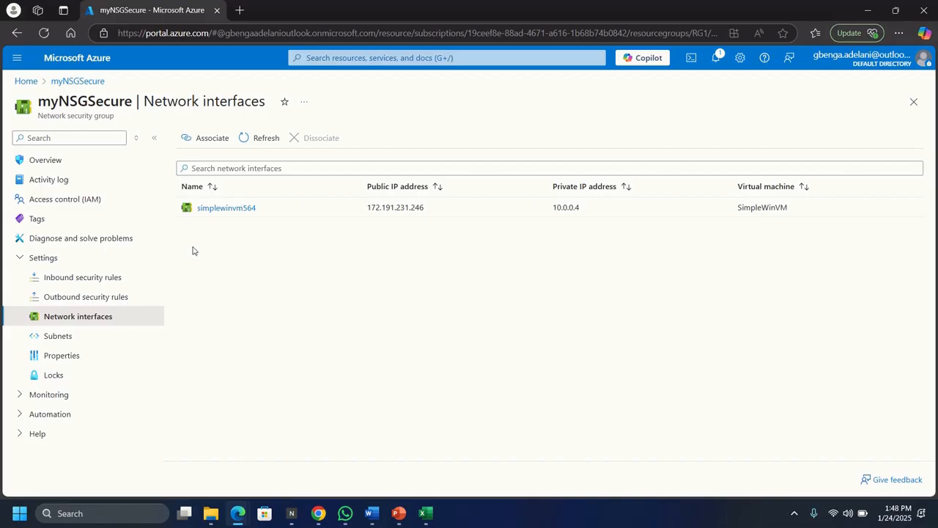
pyautogui.click(332, 57)
pyautogui.click(386, 251)
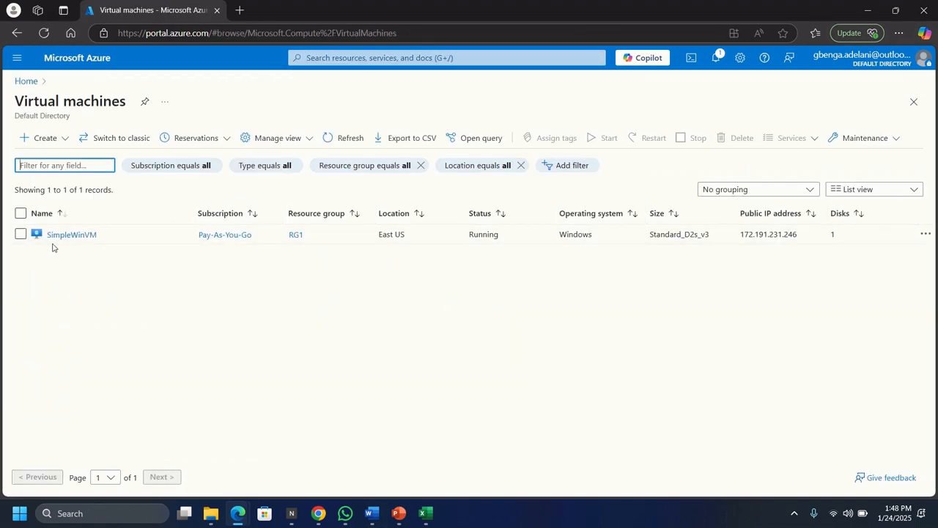
# Step: Download and keep the RDP file for SimpleWinVM from its Connect page
pyautogui.click(55, 236)
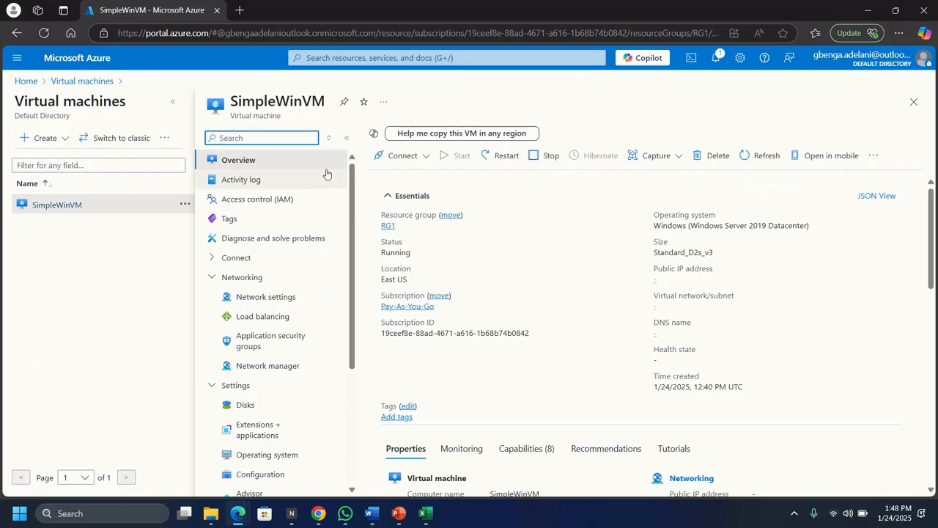
pyautogui.click(398, 156)
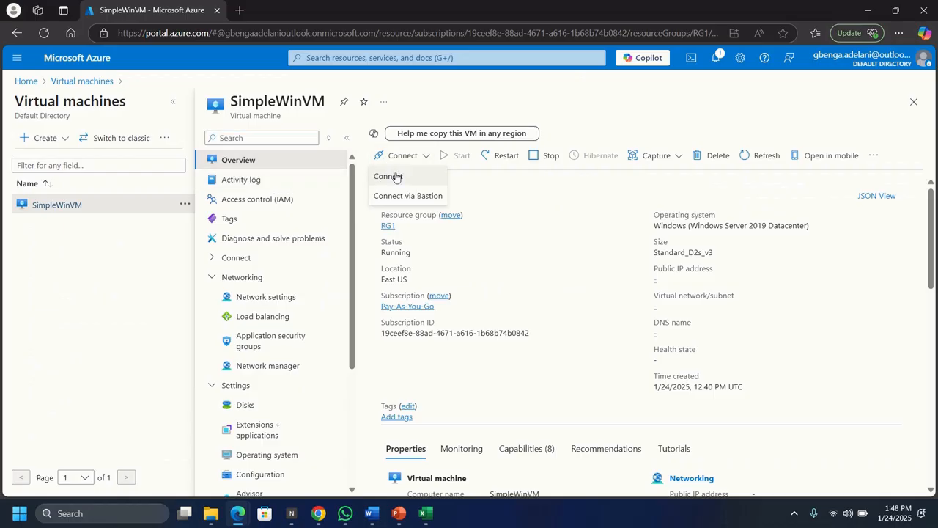
pyautogui.click(394, 176)
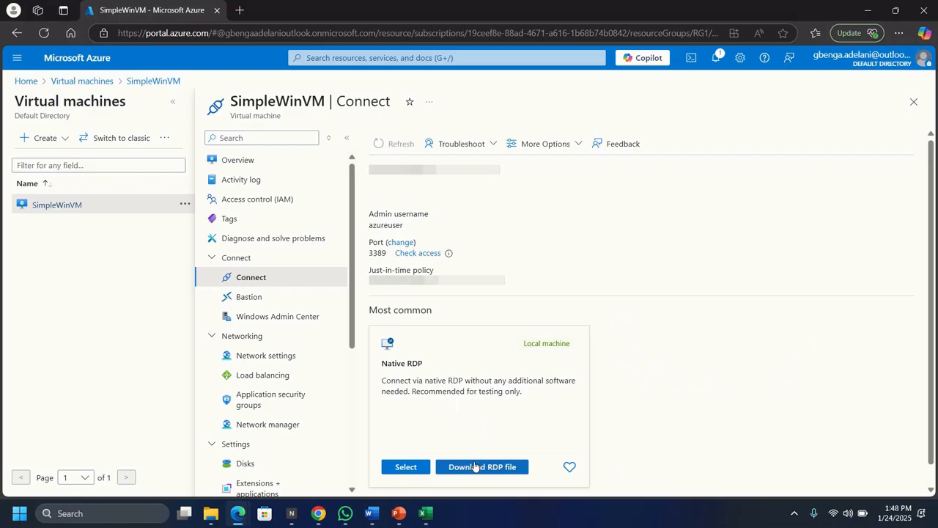
pyautogui.click(478, 466)
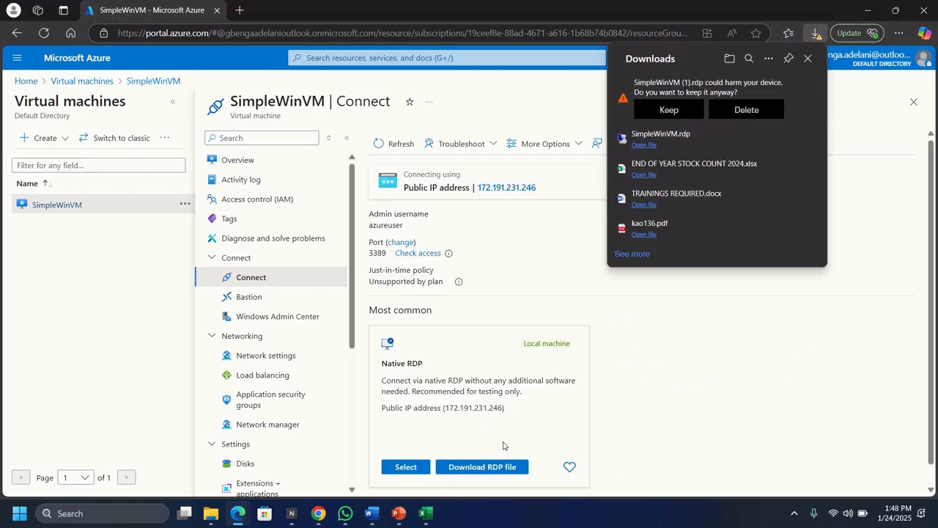
pyautogui.click(664, 109)
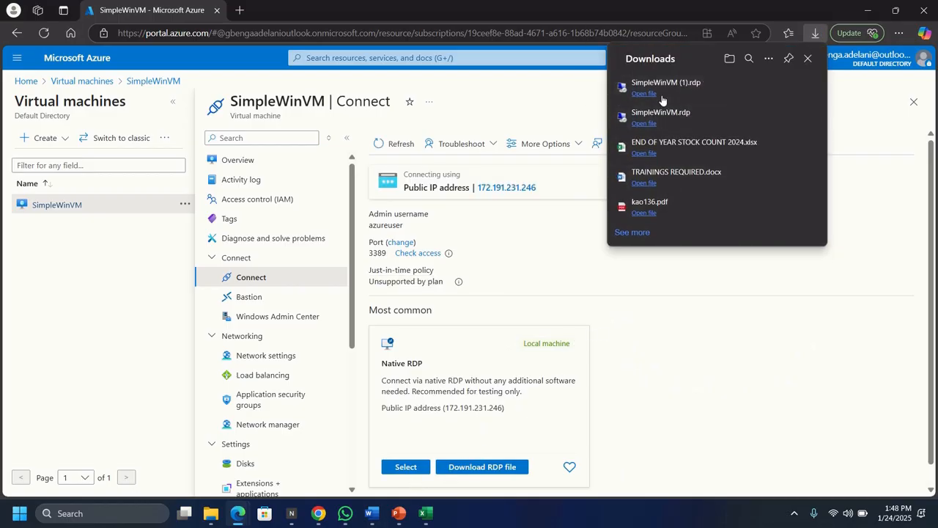
# Step: Attempt the Remote Desktop connection, dismiss the failure error and return to the VM list
pyautogui.click(657, 89)
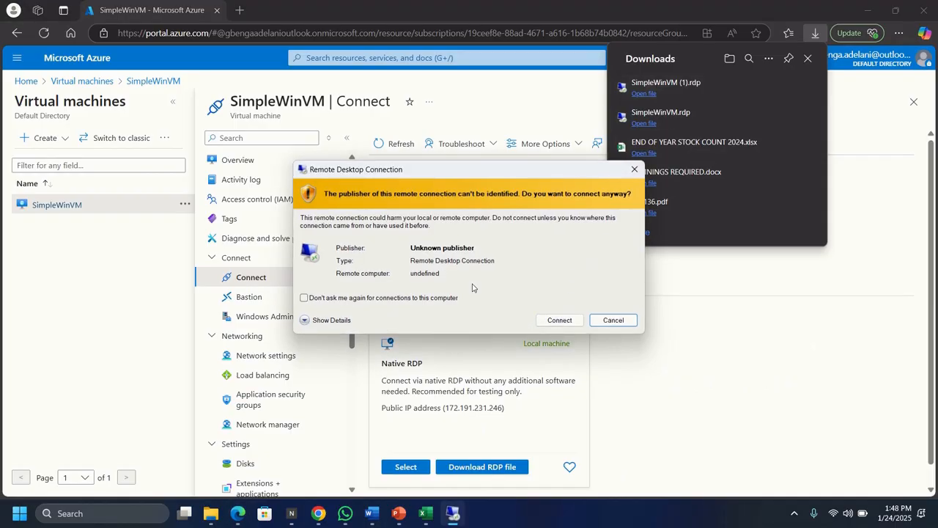
pyautogui.click(560, 321)
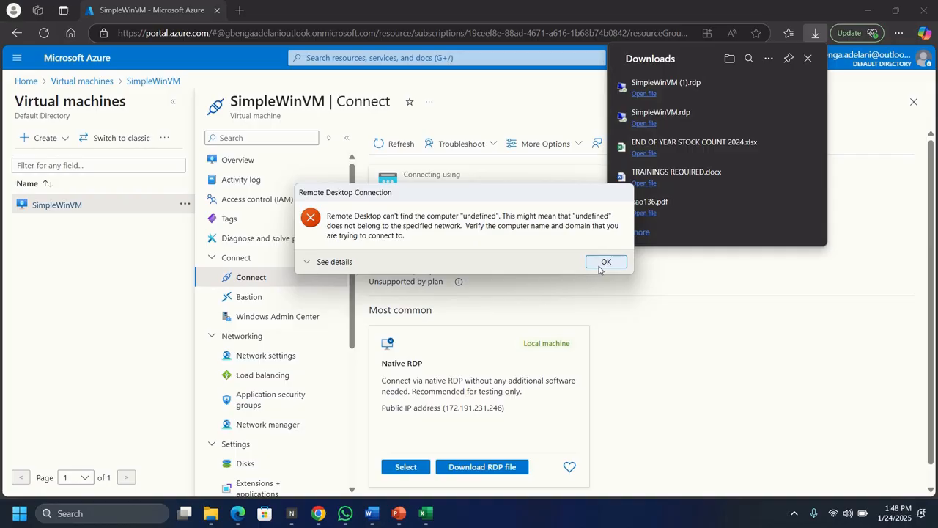
pyautogui.click(605, 262)
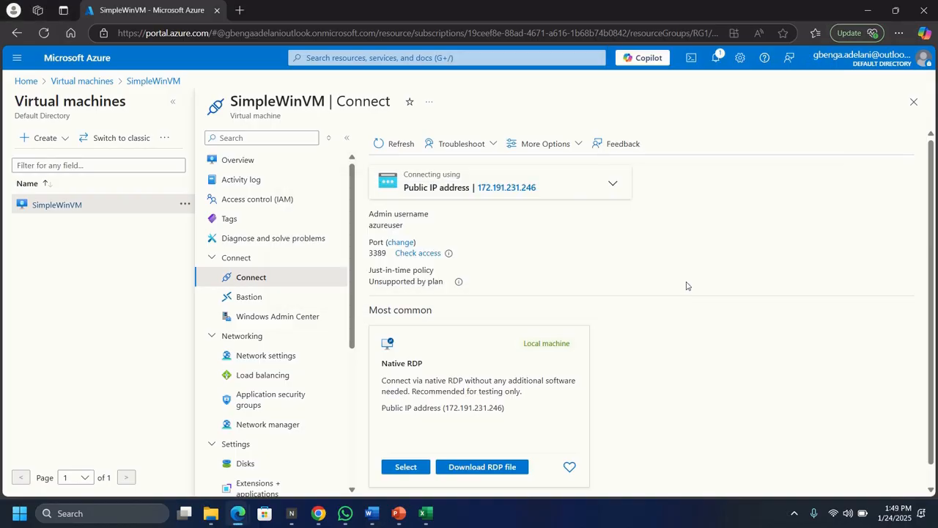
pyautogui.click(83, 81)
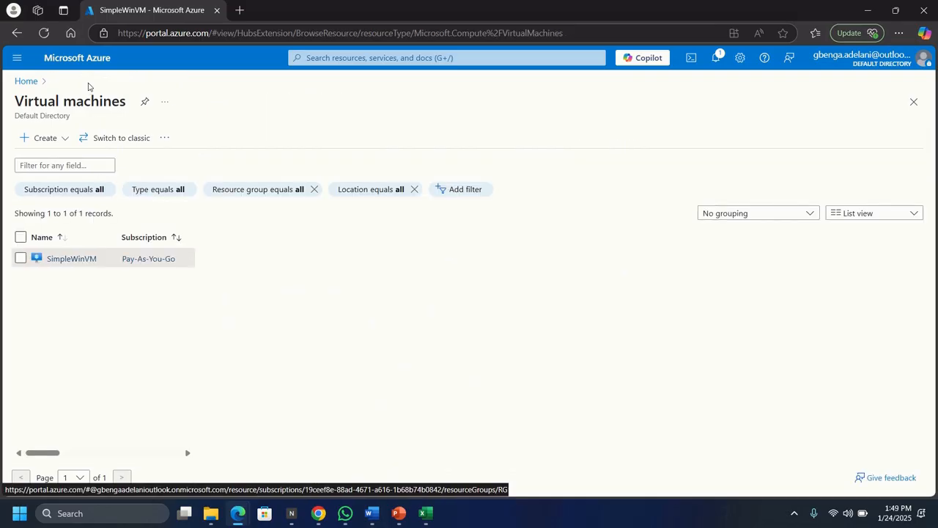
# Step: Open SimpleWinVM's network settings and expand myNSGSecure's outbound port rules
pyautogui.click(60, 235)
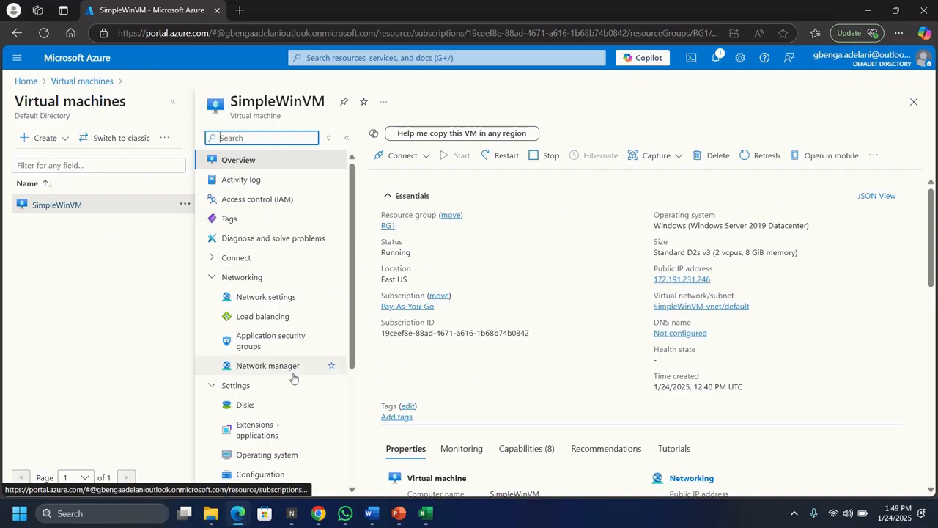
pyautogui.click(267, 300)
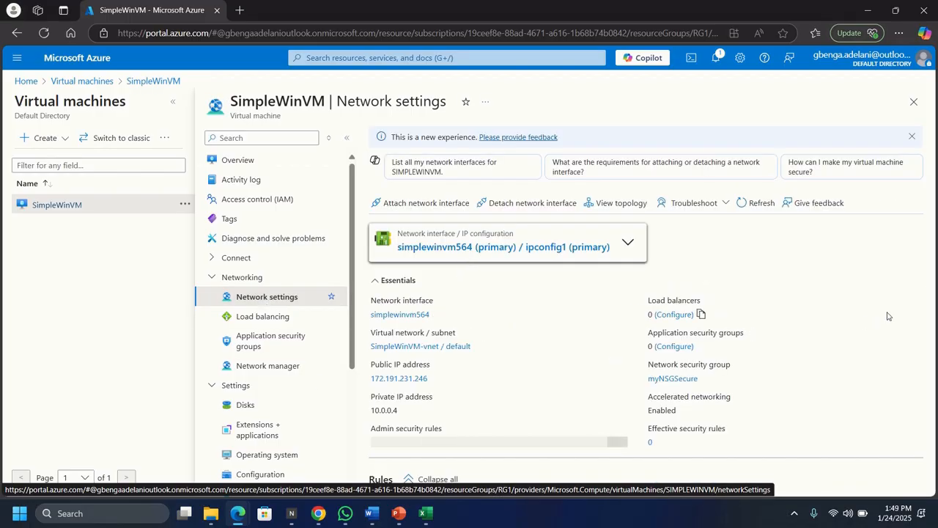
pyautogui.scroll(-4, 906, 304)
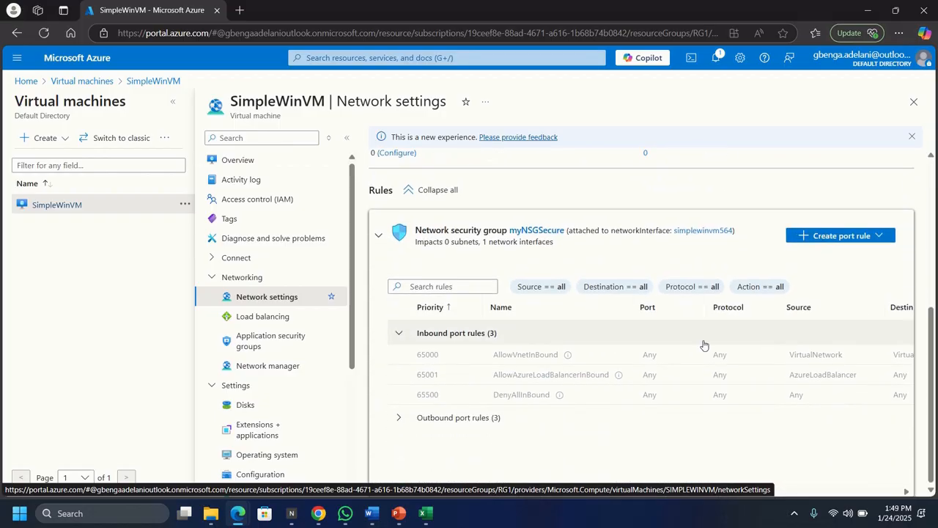
pyautogui.scroll(1, 415, 268)
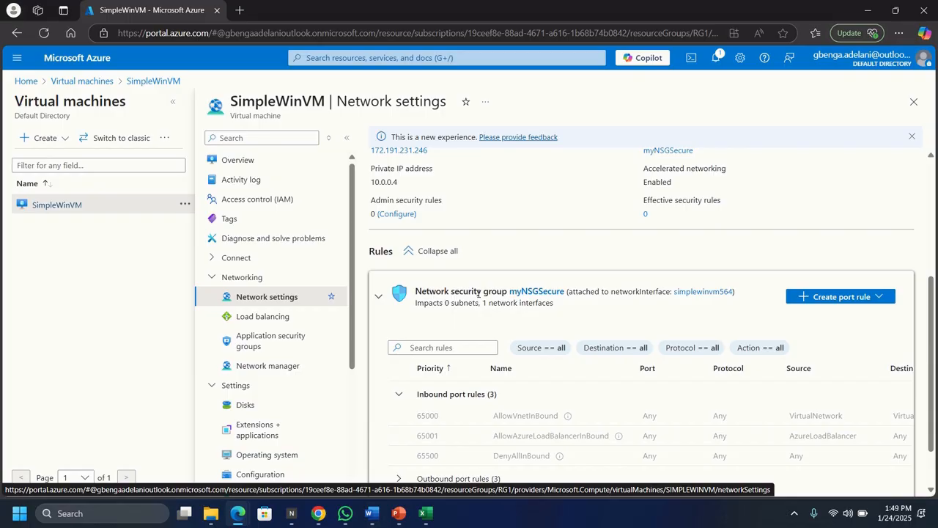
pyautogui.scroll(-1, 562, 322)
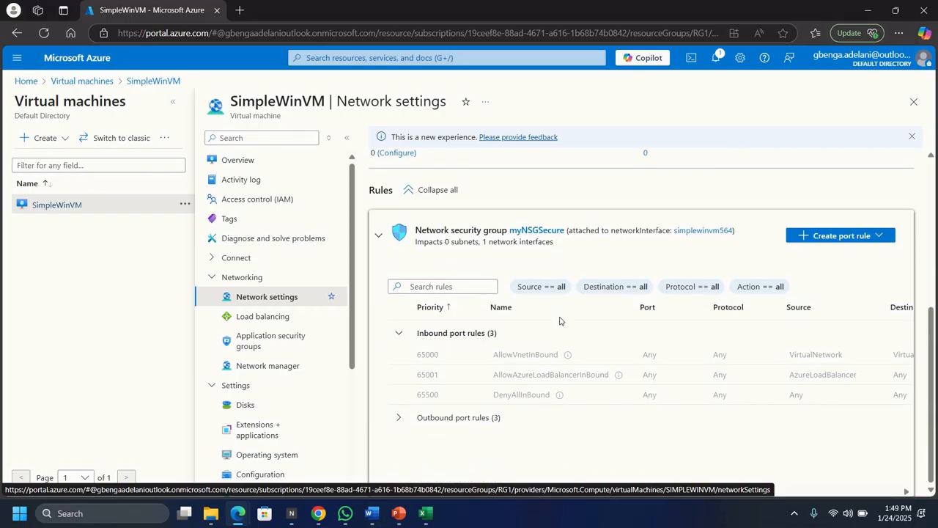
pyautogui.click(397, 418)
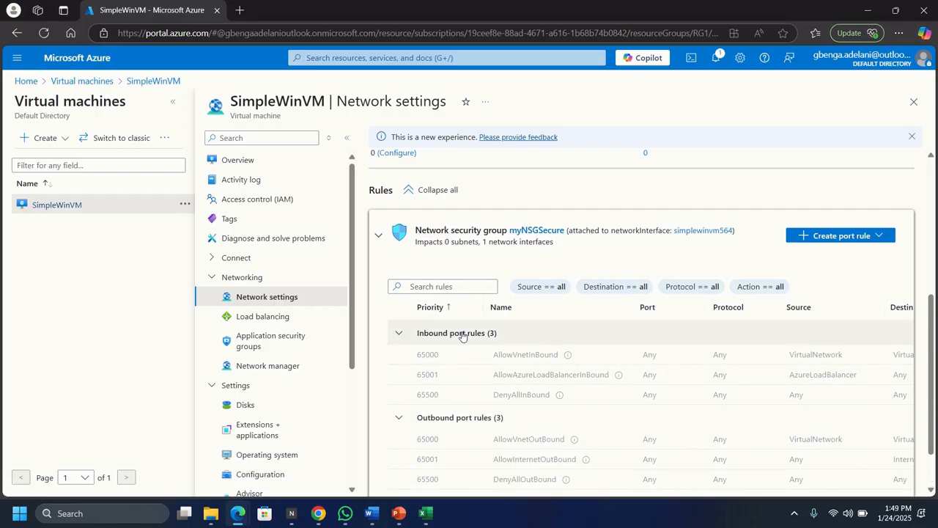
# Step: Review the rules table, then start adding a new inbound port rule
pyautogui.scroll(-1, 498, 334)
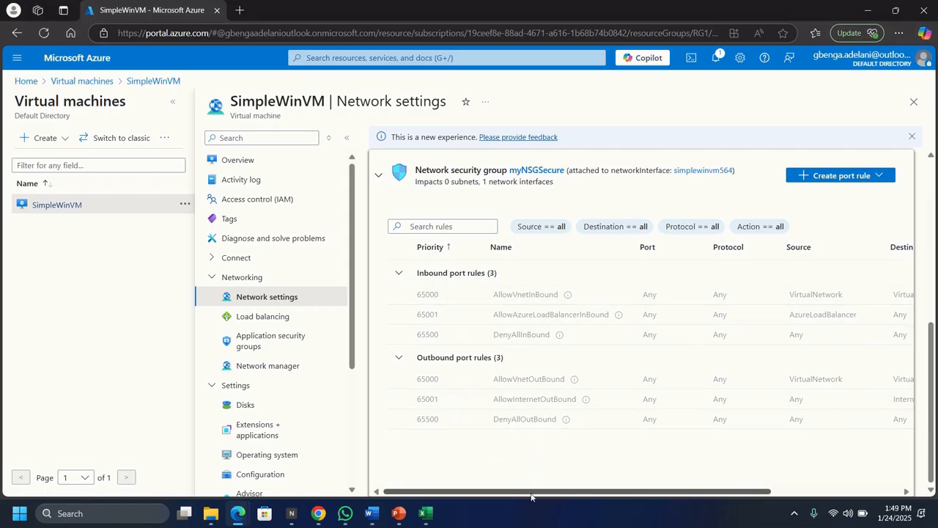
pyautogui.moveTo(532, 497); pyautogui.dragTo(506, 496)
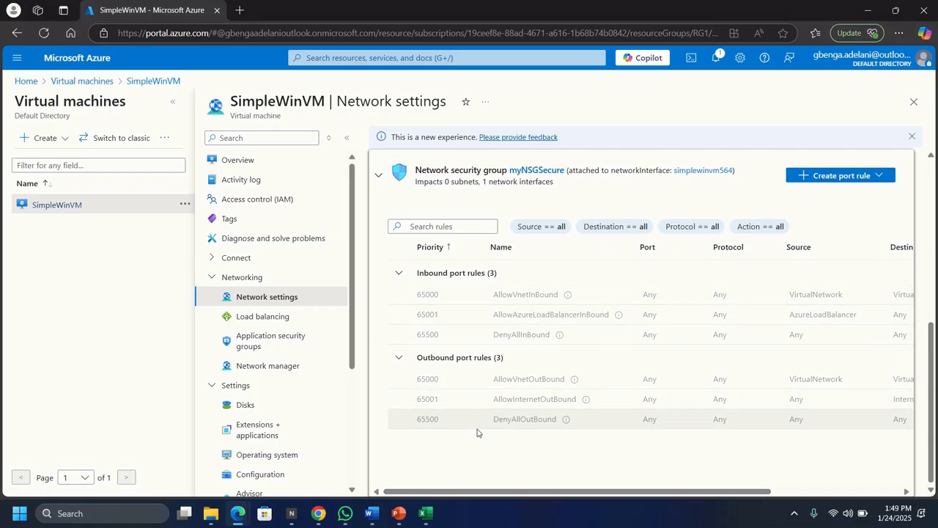
pyautogui.moveTo(461, 496); pyautogui.dragTo(489, 497)
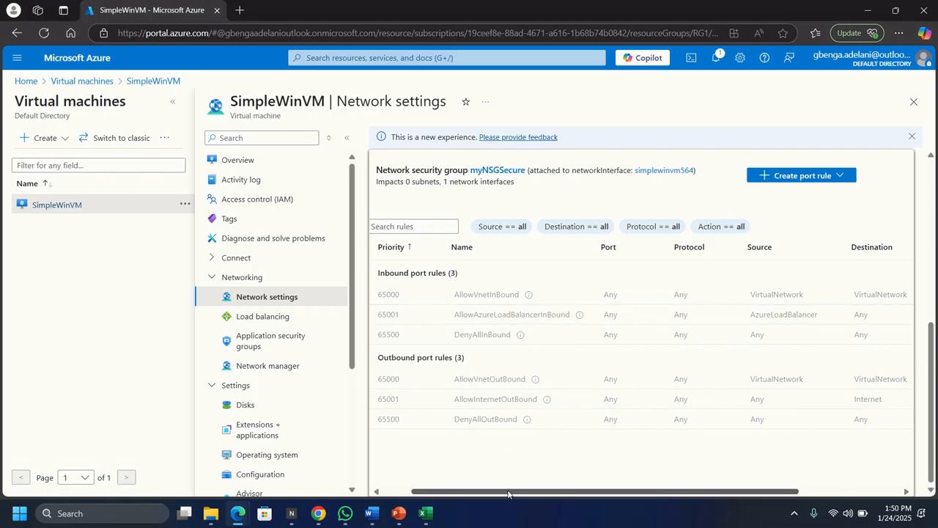
pyautogui.moveTo(513, 492); pyautogui.dragTo(581, 492)
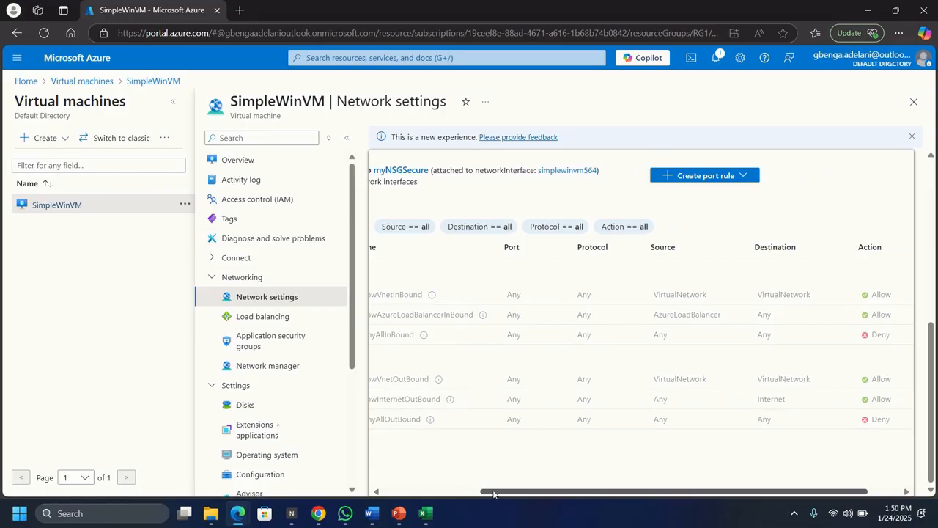
pyautogui.moveTo(496, 493); pyautogui.dragTo(394, 487)
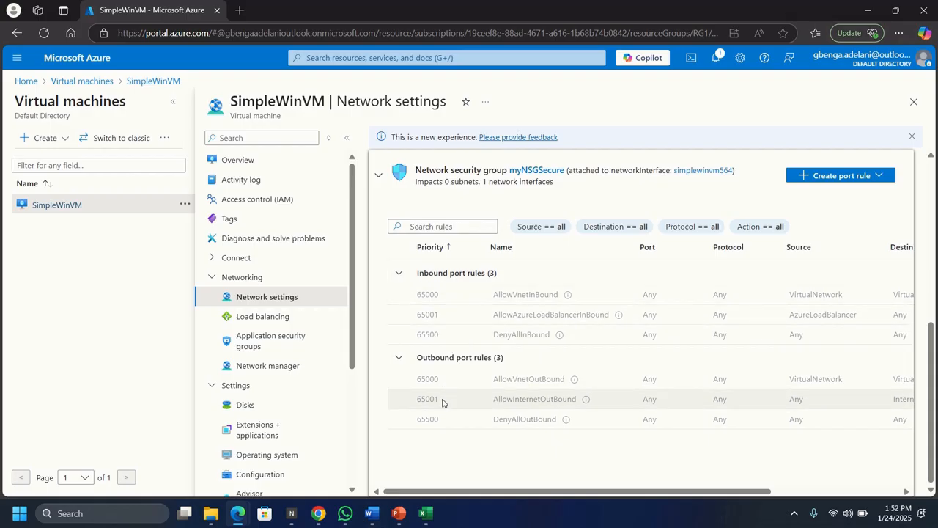
pyautogui.click(843, 176)
pyautogui.click(812, 197)
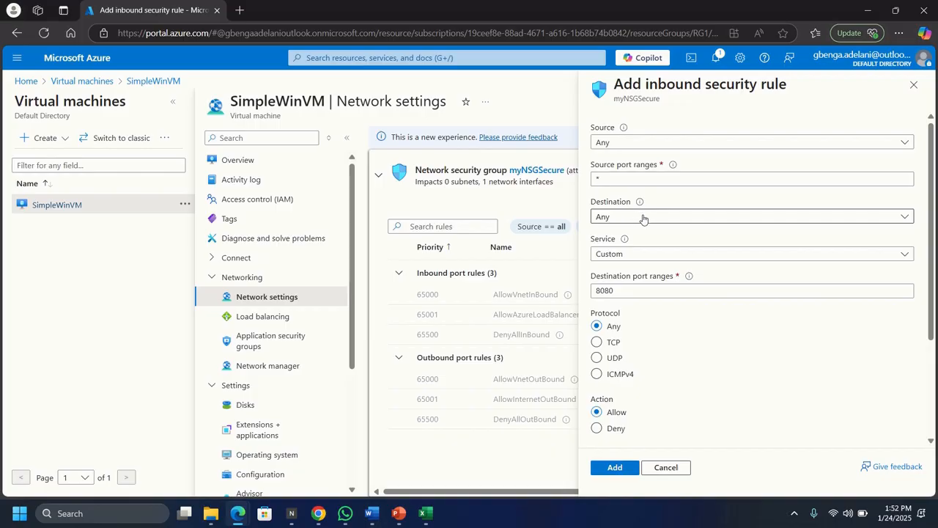
# Step: Create inbound rule AllowRDP with service RDP (TCP 3389) at priority 300
pyautogui.click(625, 254)
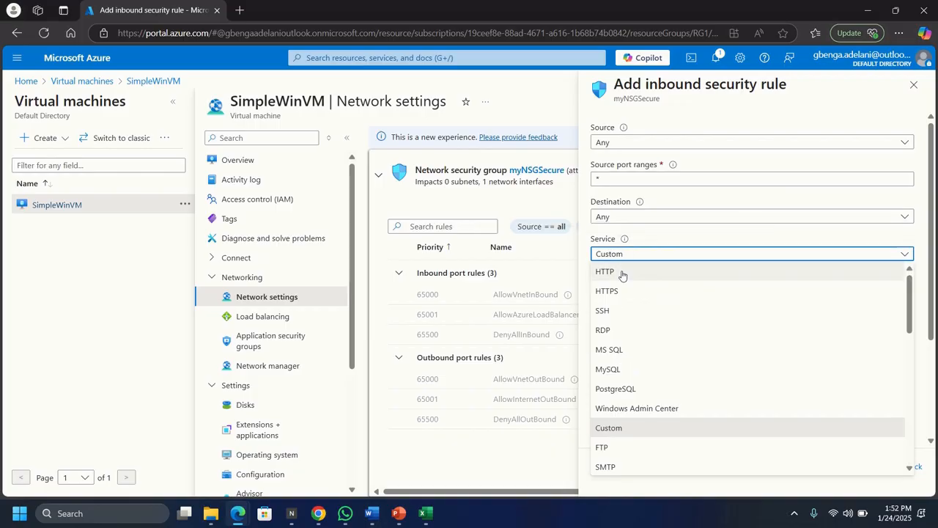
pyautogui.click(617, 330)
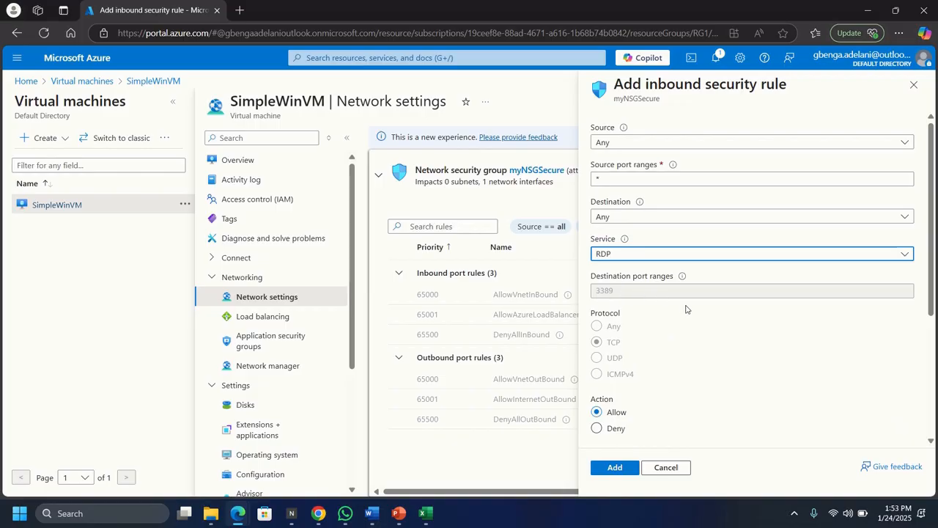
pyautogui.scroll(-2, 694, 345)
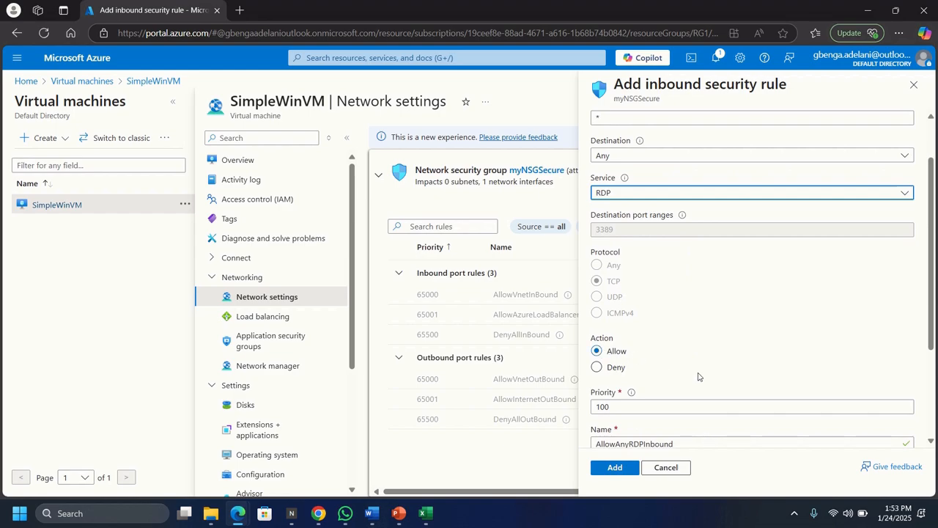
pyautogui.moveTo(617, 407); pyautogui.dragTo(578, 413)
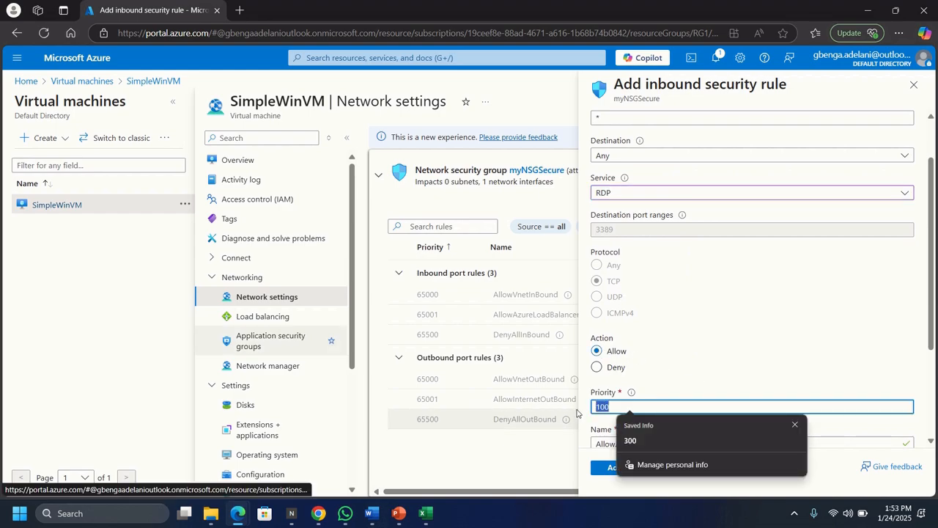
pyautogui.write('300')
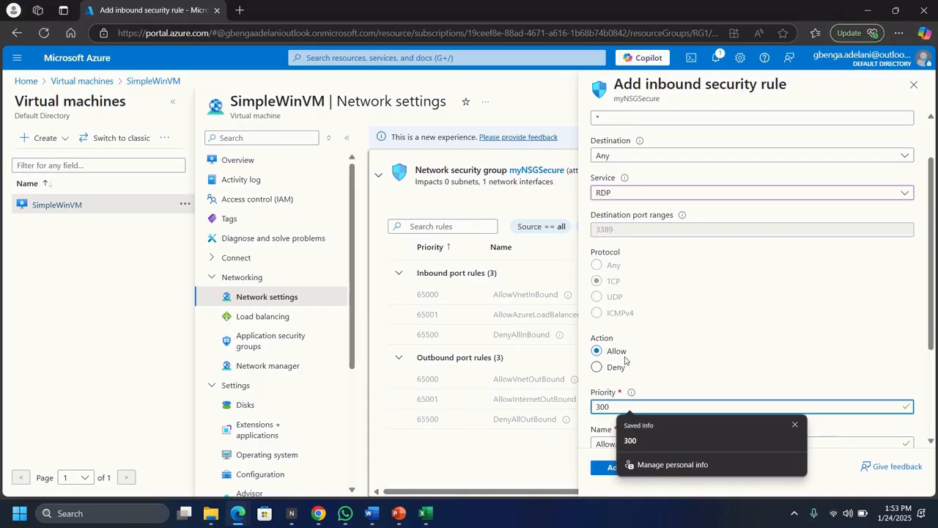
pyautogui.click(709, 347)
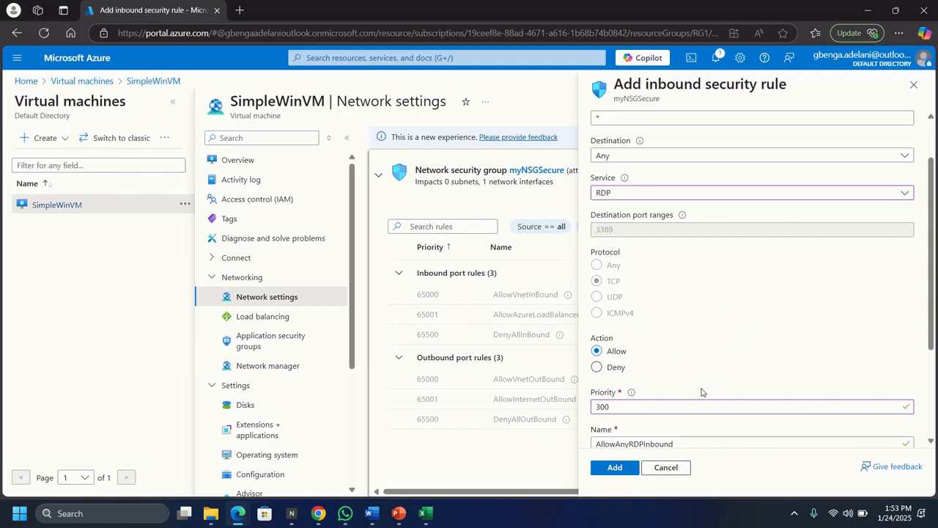
pyautogui.scroll(-2, 702, 393)
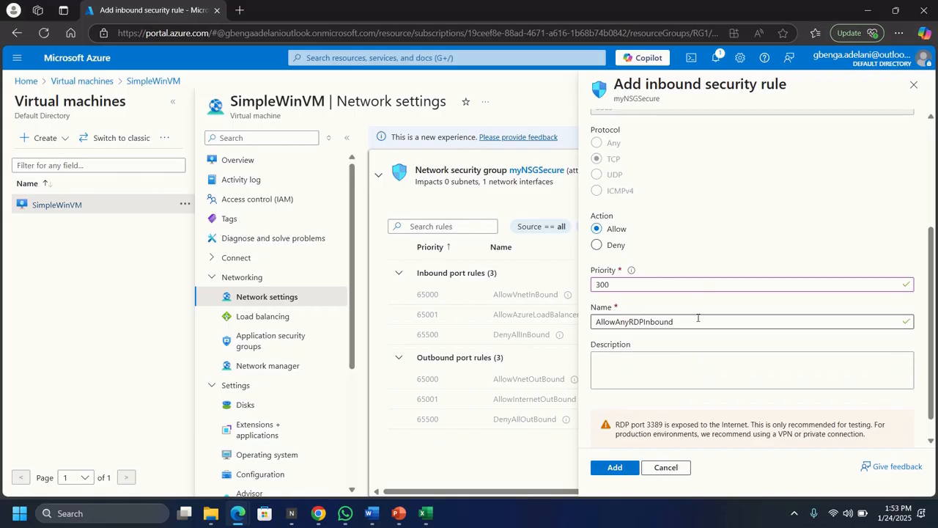
pyautogui.moveTo(698, 317); pyautogui.dragTo(541, 324)
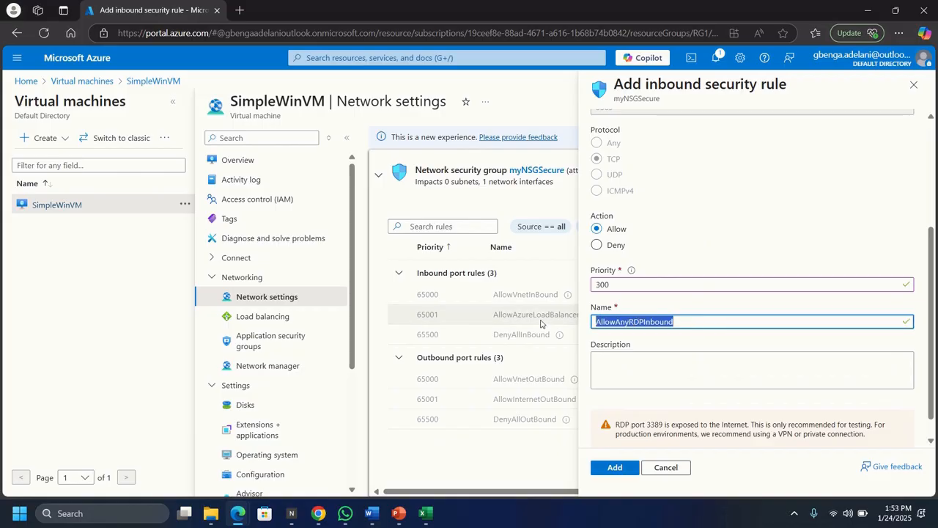
pyautogui.write('AllowRDP')
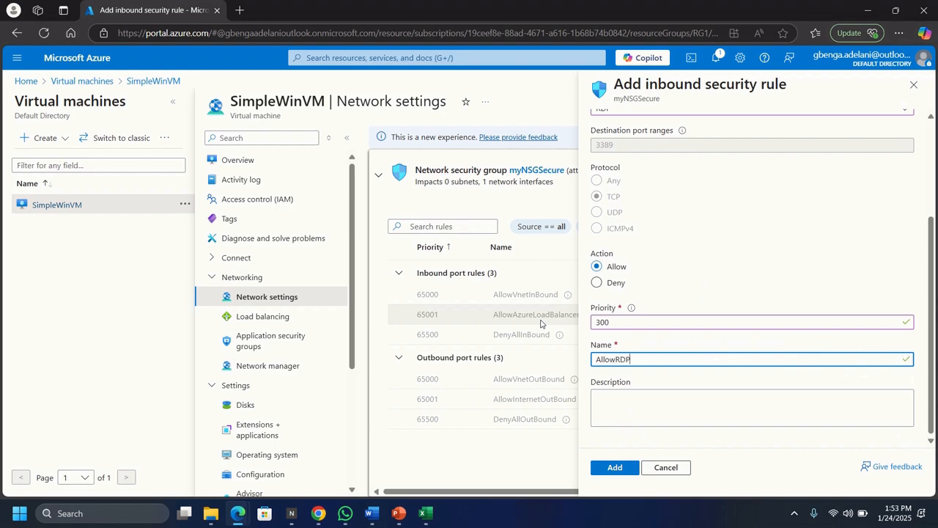
pyautogui.click(609, 473)
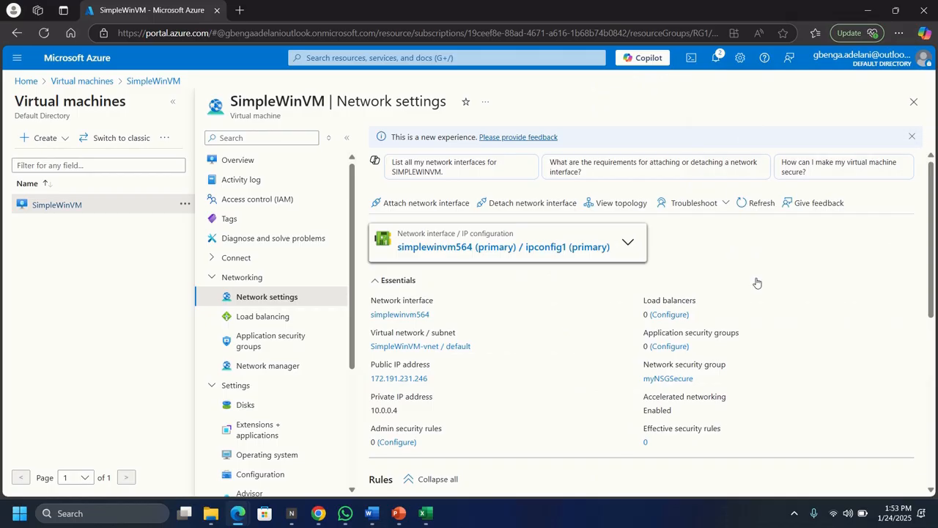
# Step: Confirm AllowRDP appears at priority 300 on port 3389 among the four inbound rules
pyautogui.scroll(-4, 826, 349)
pyautogui.scroll(-1, 827, 349)
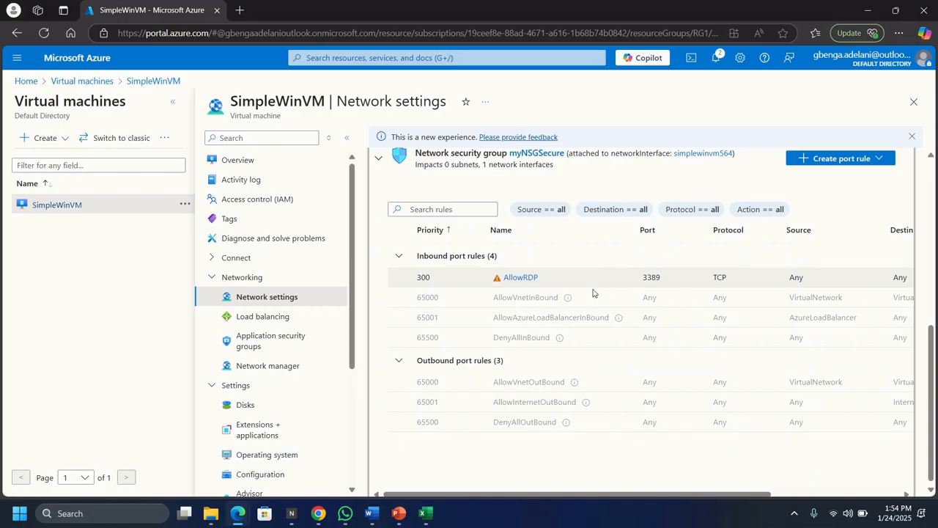
pyautogui.scroll(2, 722, 293)
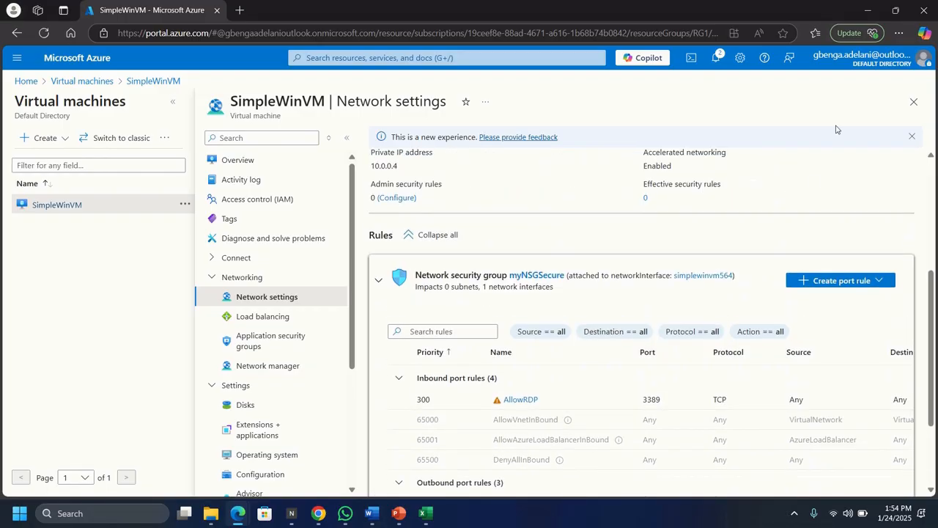
pyautogui.click(899, 32)
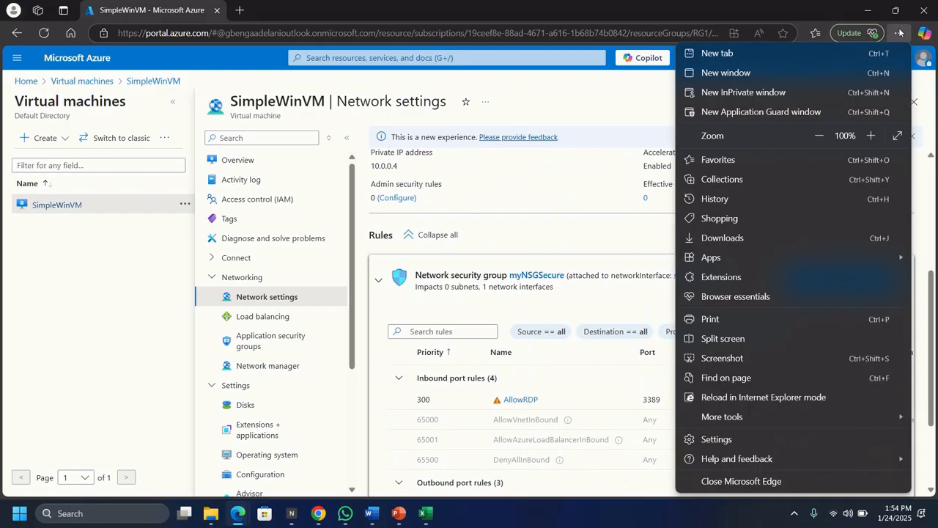
# Step: Retry SimpleWinVM (1).rdp, dismiss its connection error, and return to the VM list
pyautogui.click(726, 239)
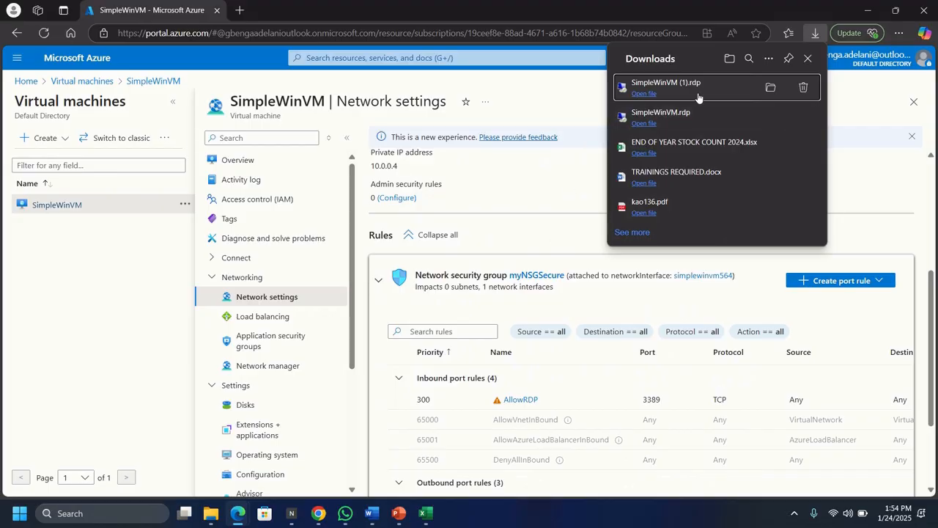
pyautogui.click(643, 93)
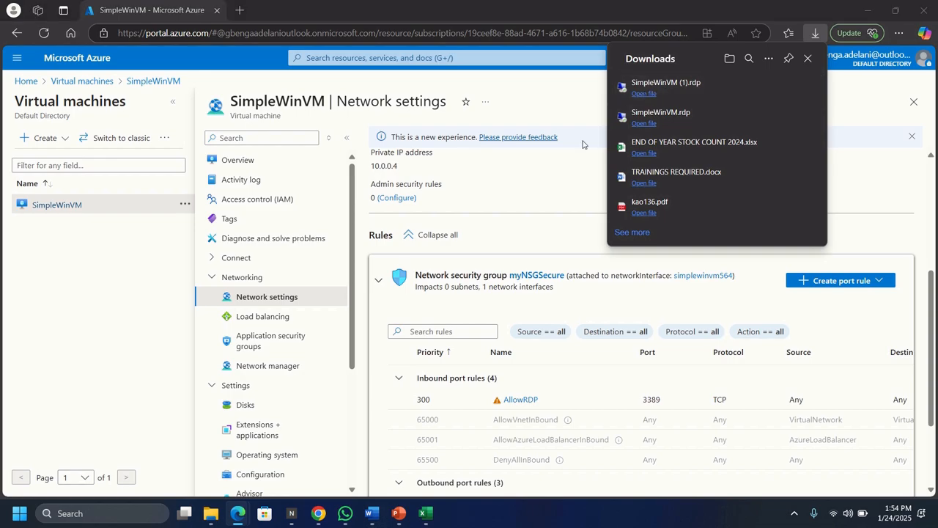
pyautogui.click(560, 320)
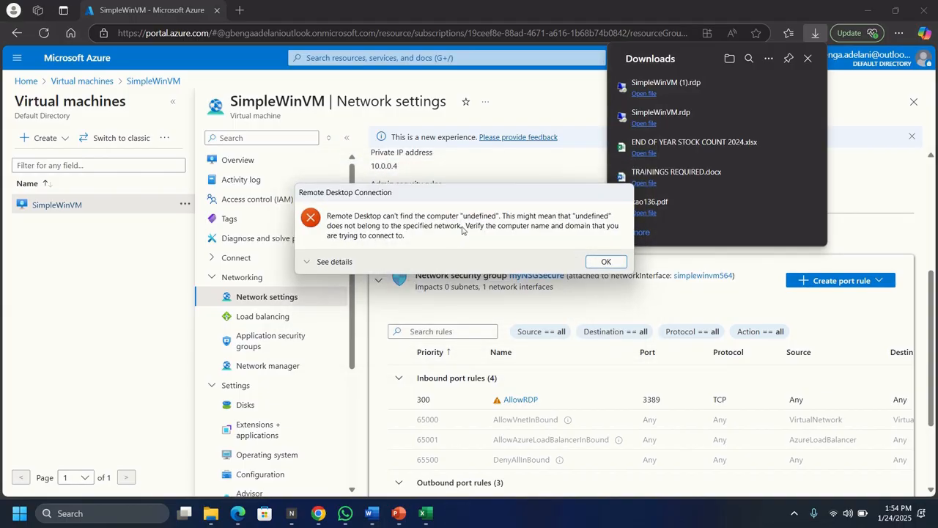
pyautogui.click(605, 263)
pyautogui.click(845, 123)
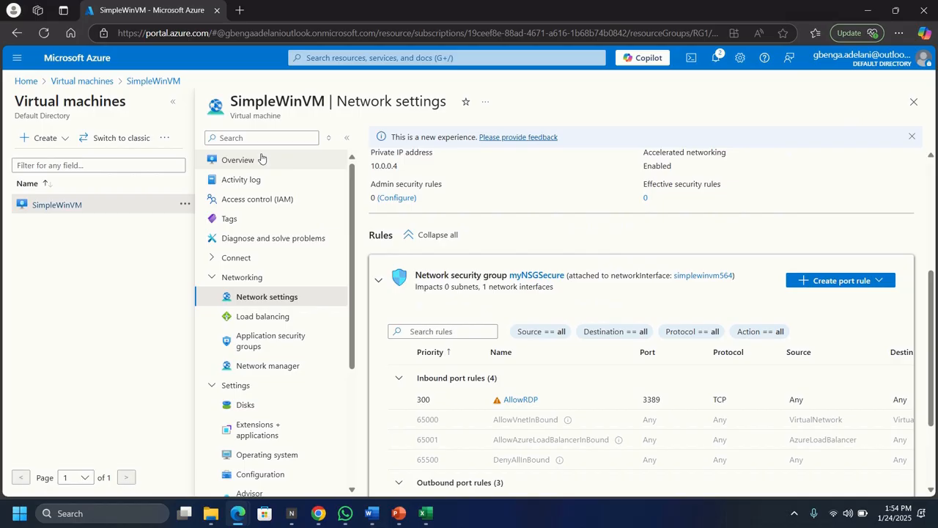
pyautogui.click(81, 82)
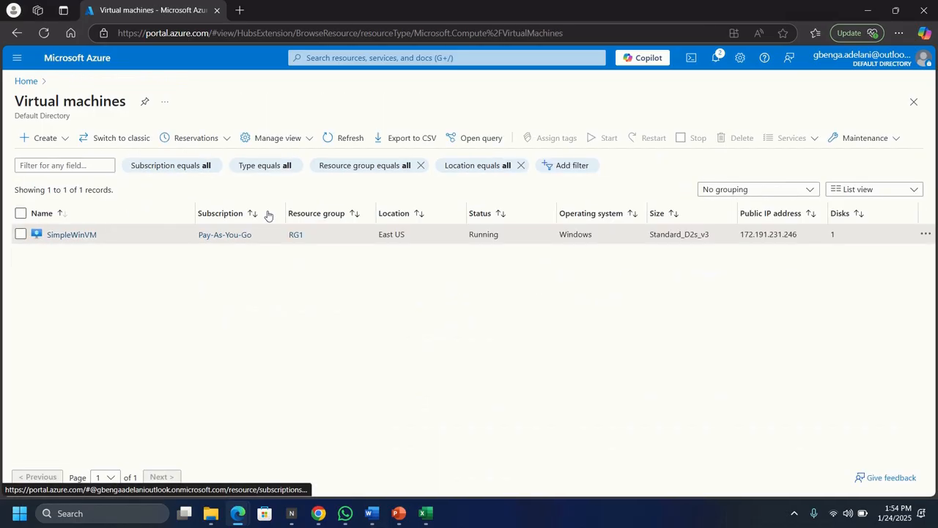
# Step: Reload the portal and open SimpleWinVM's Connect page
pyautogui.click(44, 33)
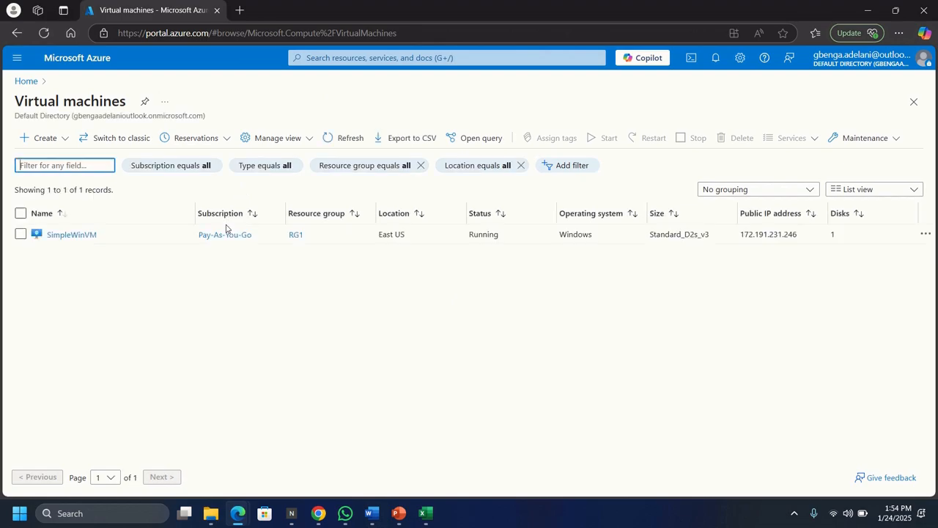
pyautogui.click(68, 234)
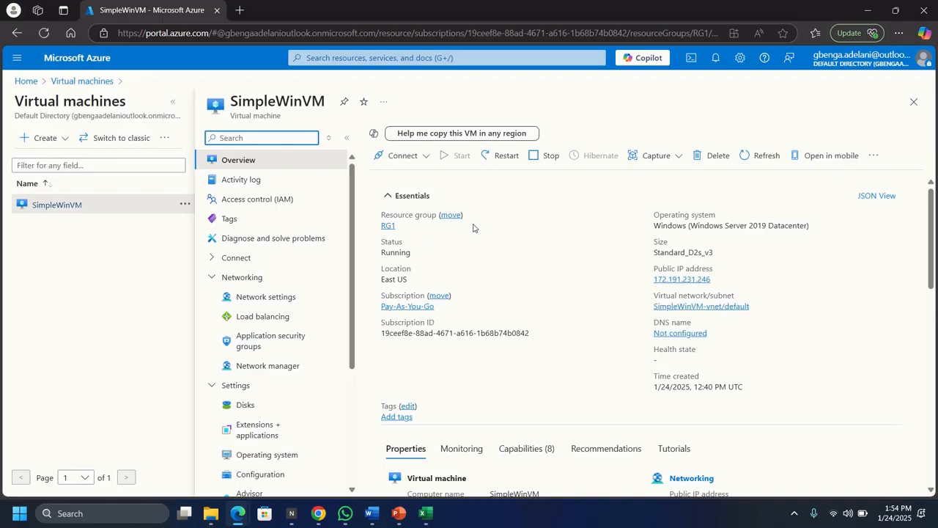
pyautogui.click(403, 155)
pyautogui.click(389, 177)
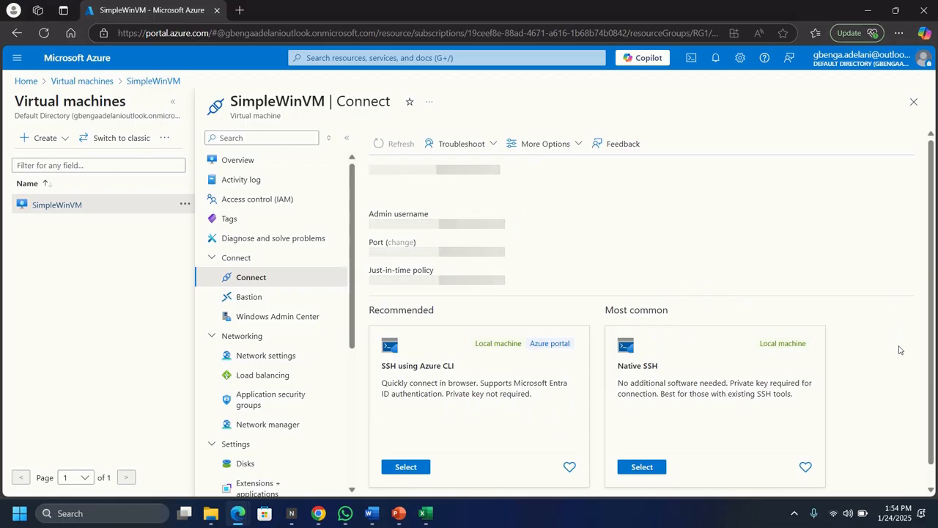
# Step: Download a fresh Native RDP file for SimpleWinVM at public IP 172.191.231.246
pyautogui.scroll(-2, 900, 349)
pyautogui.scroll(2, 901, 350)
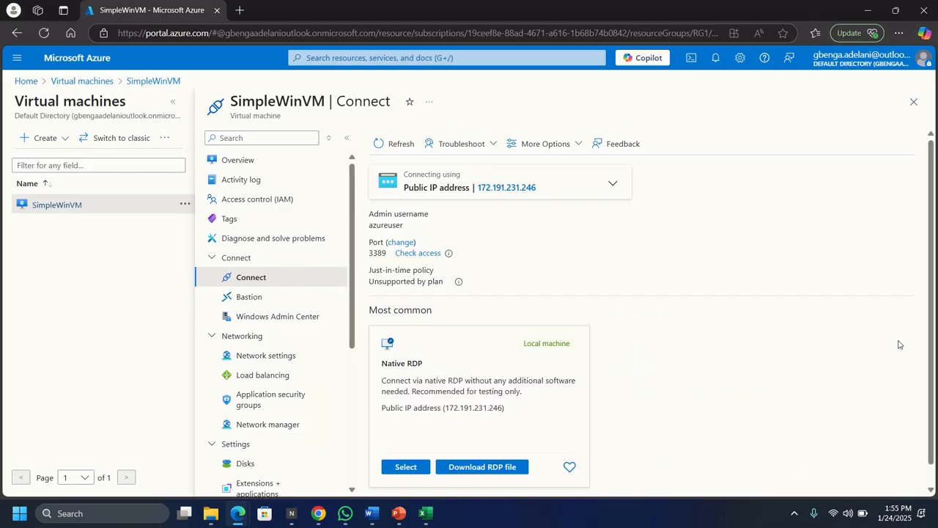
pyautogui.click(488, 470)
# Step: Open SimpleWinVM (2).rdp, sign in with the admin password, and accept the certificate warning
pyautogui.click(668, 111)
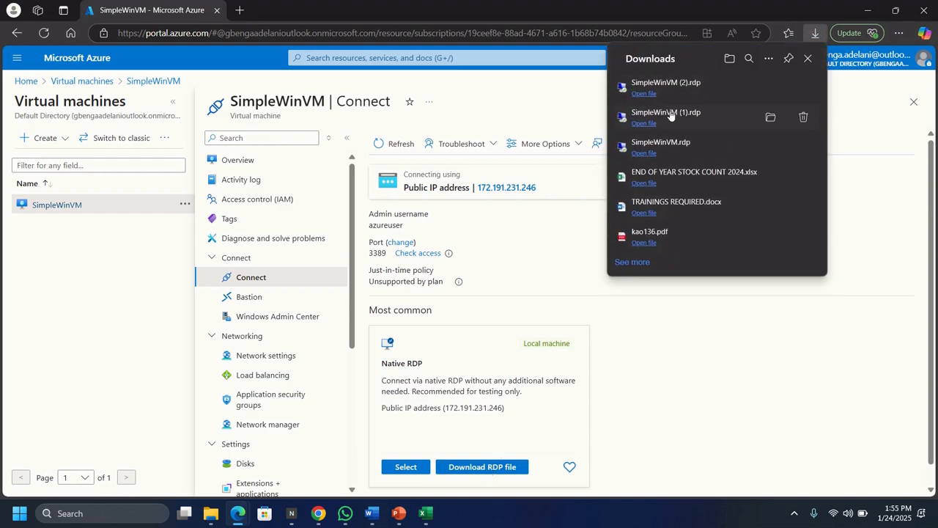
pyautogui.click(645, 93)
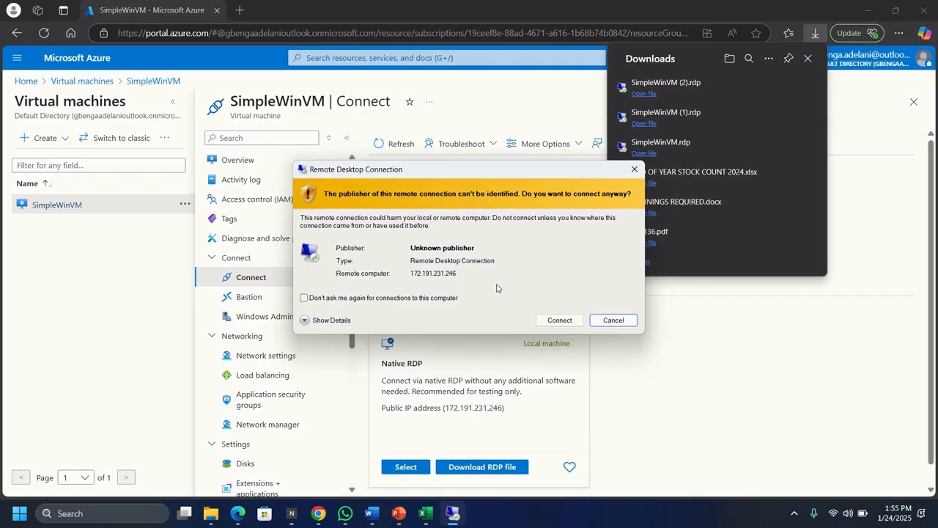
pyautogui.click(557, 321)
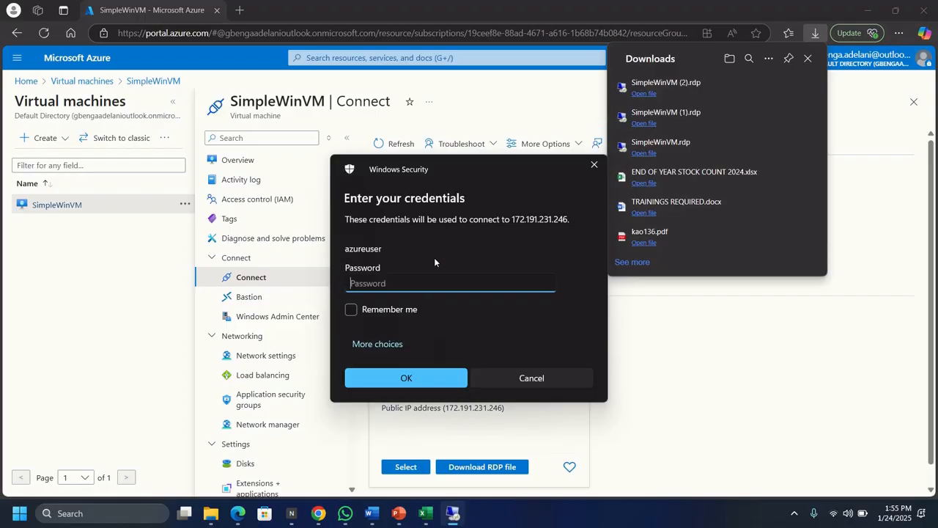
pyautogui.write('••••••••')
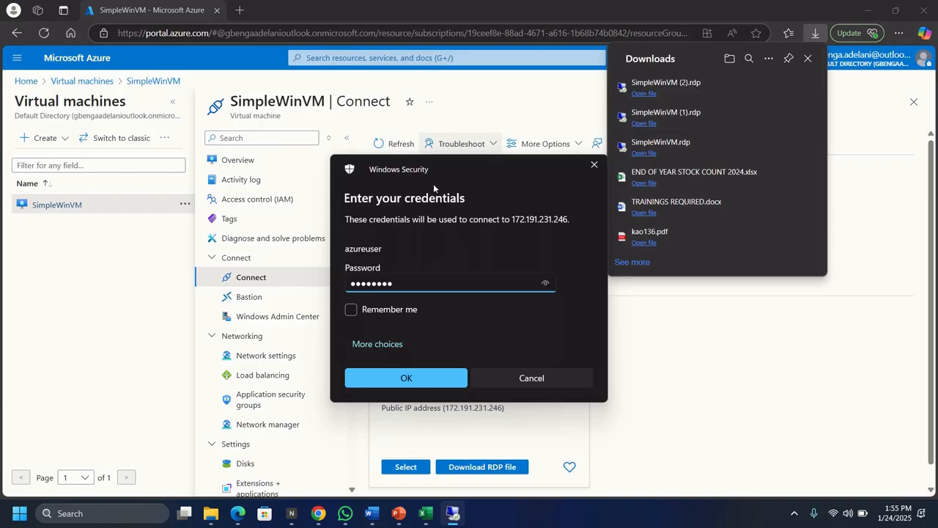
pyautogui.click(547, 282)
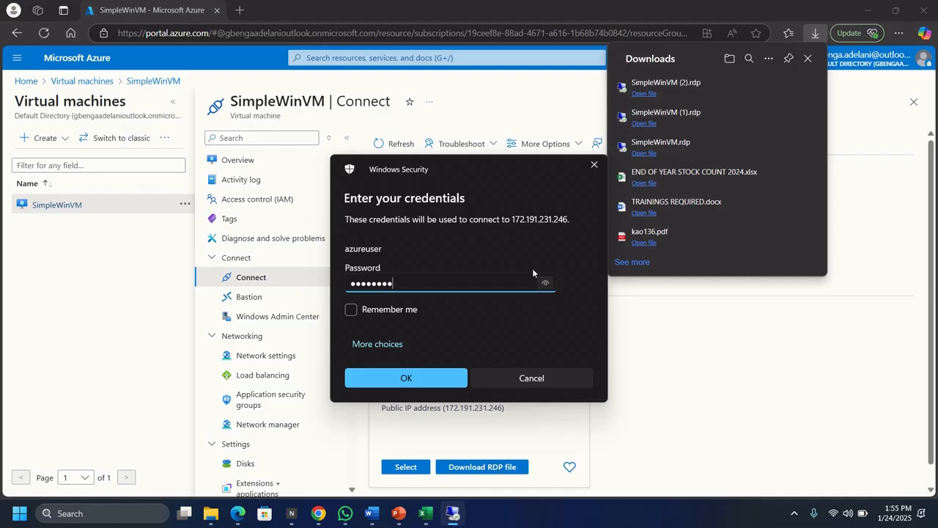
pyautogui.write('••••')
pyautogui.click(381, 377)
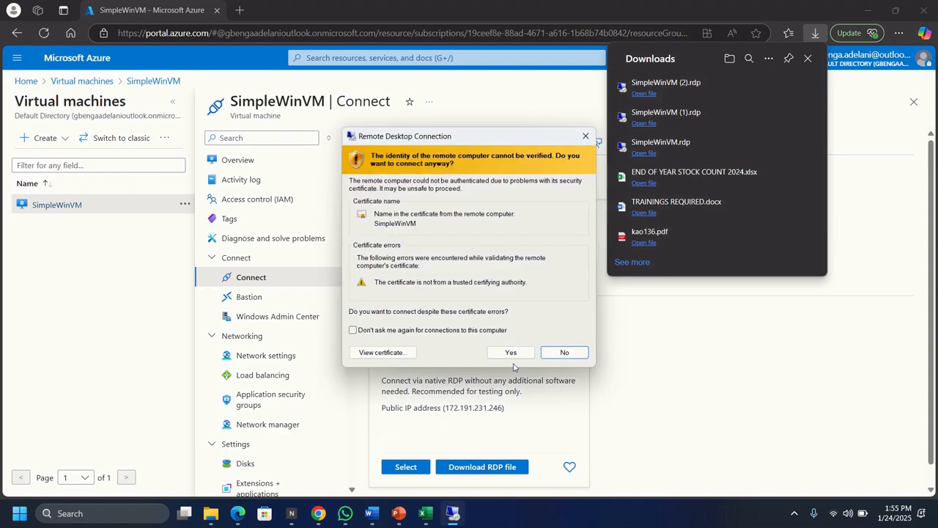
pyautogui.click(511, 353)
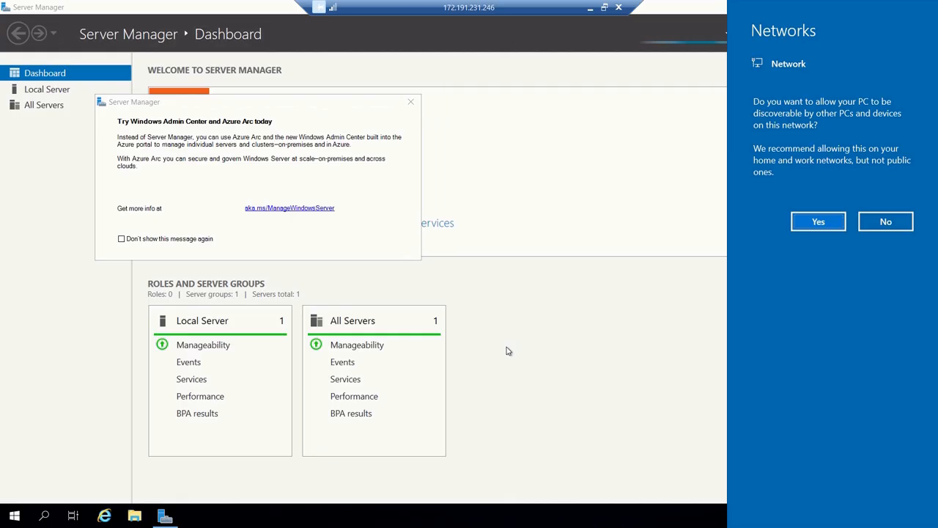
# Step: Decline network discovery, close the Azure Arc notice, and open the remote Start menu
pyautogui.click(886, 222)
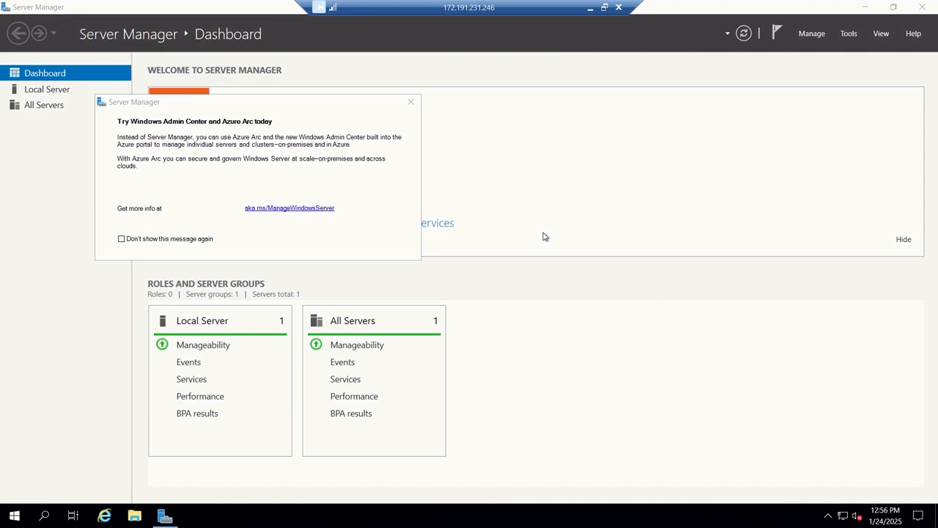
pyautogui.click(410, 101)
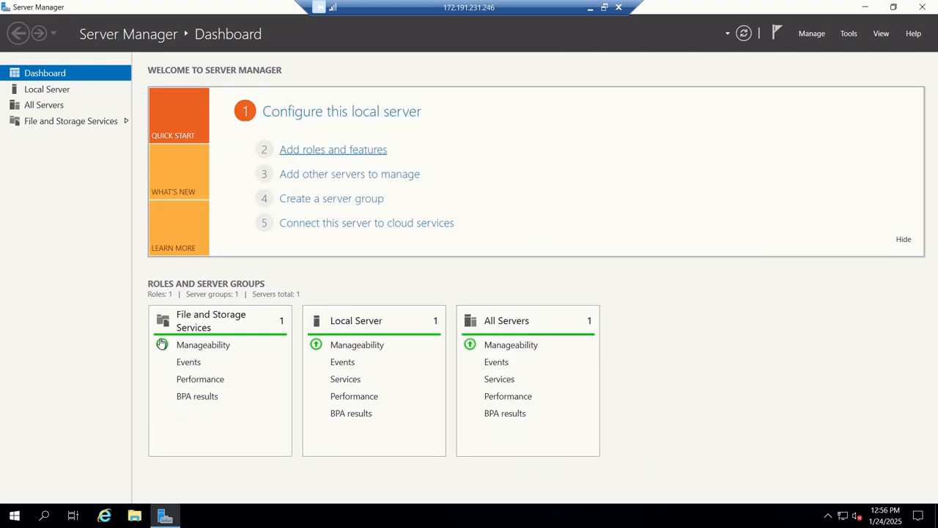
pyautogui.click(13, 516)
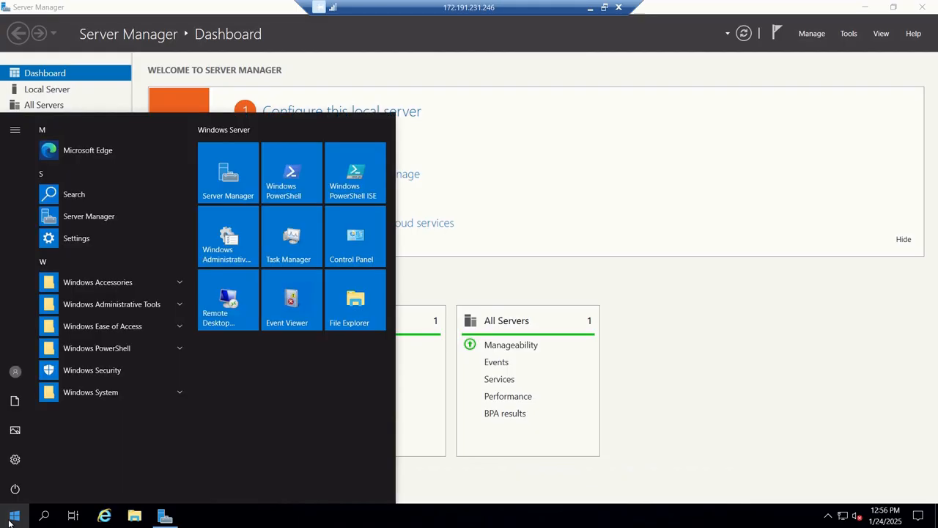
# Step: Launch Microsoft Edge on the VM and skip its first-run setup without signing in or importing data
pyautogui.click(103, 150)
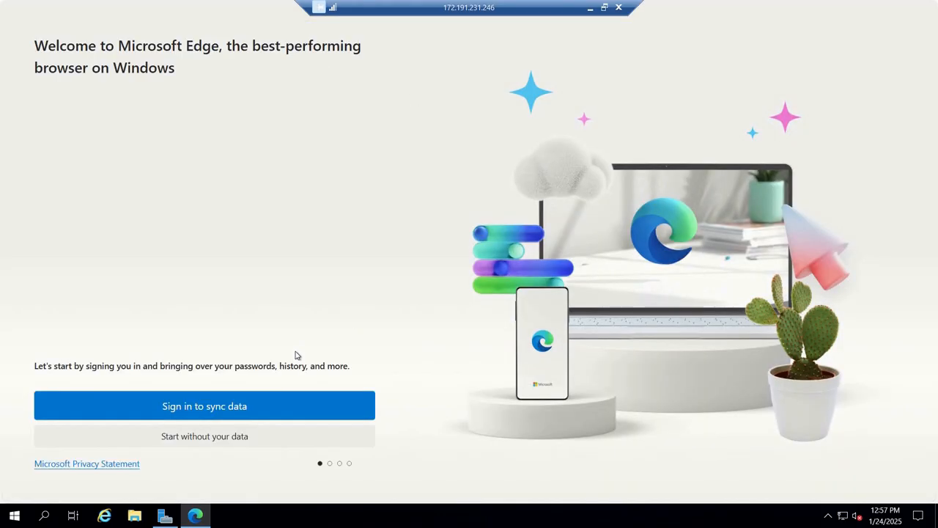
pyautogui.click(189, 437)
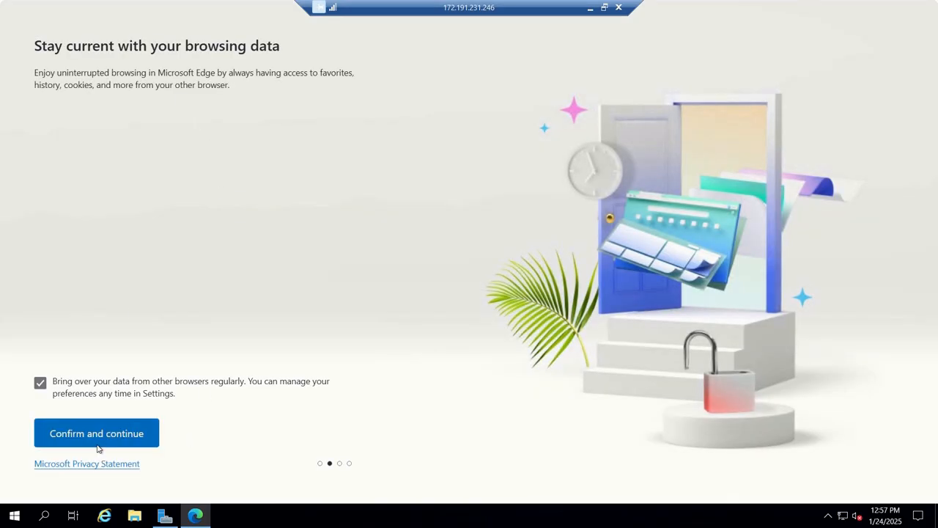
pyautogui.click(102, 435)
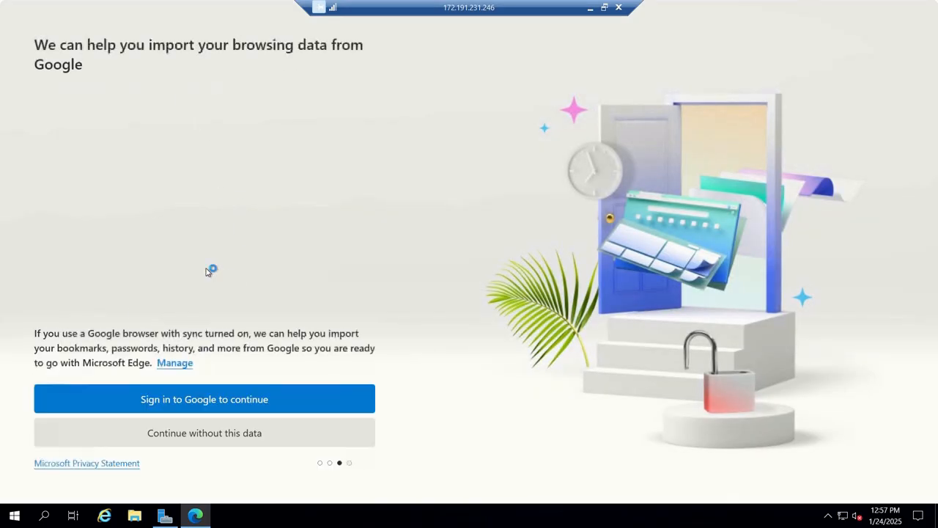
pyautogui.click(189, 438)
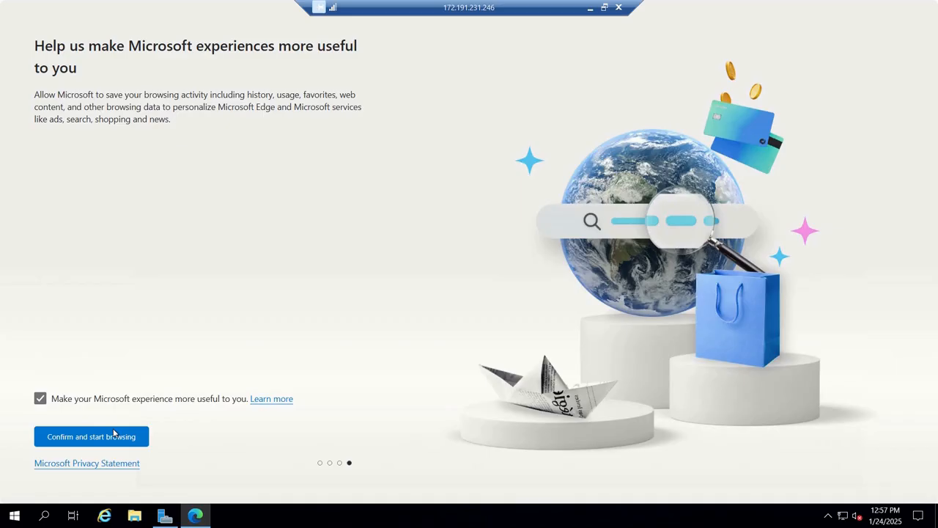
pyautogui.click(85, 438)
pyautogui.click(114, 439)
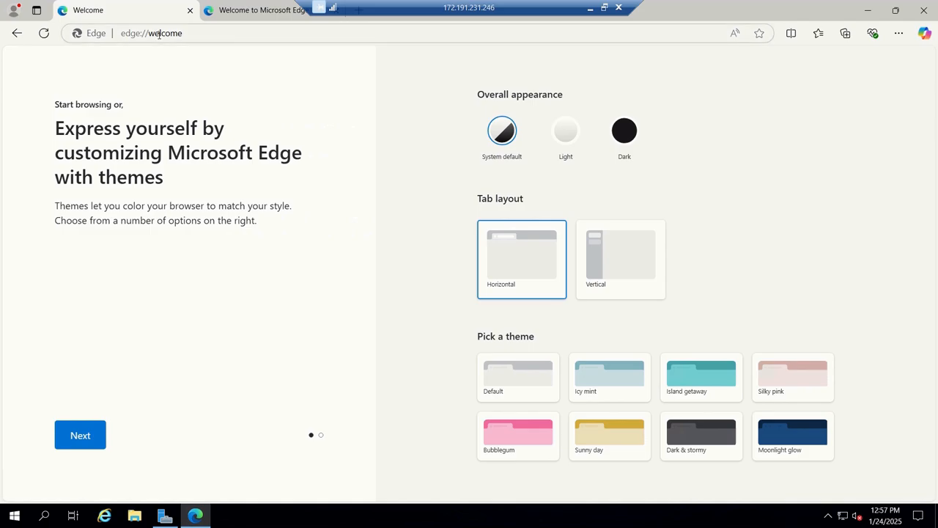
# Step: Load bing.com in Edge's address bar
pyautogui.click(159, 34)
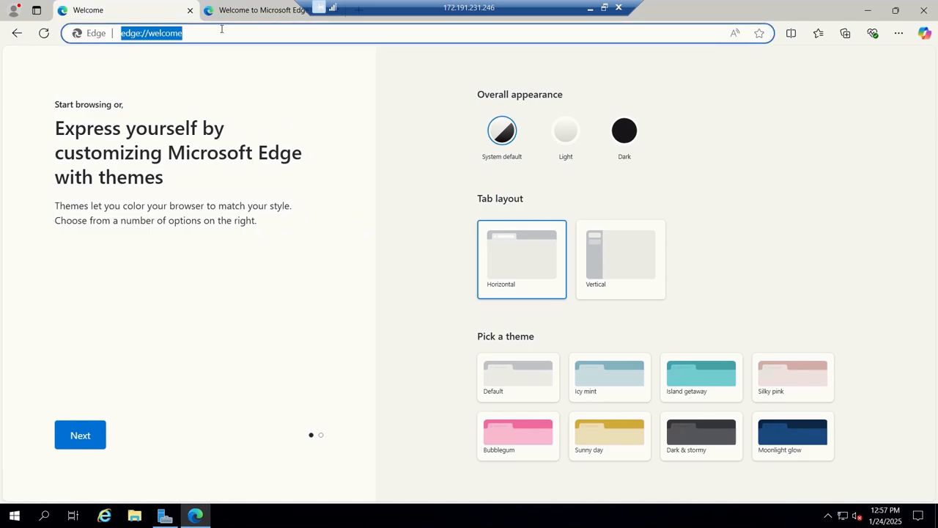
pyautogui.write('bing')
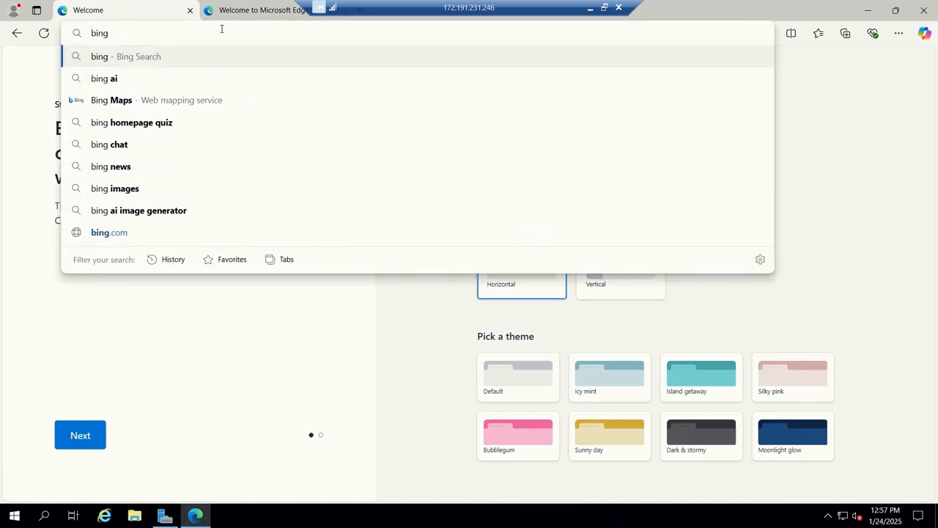
pyautogui.write('.com')
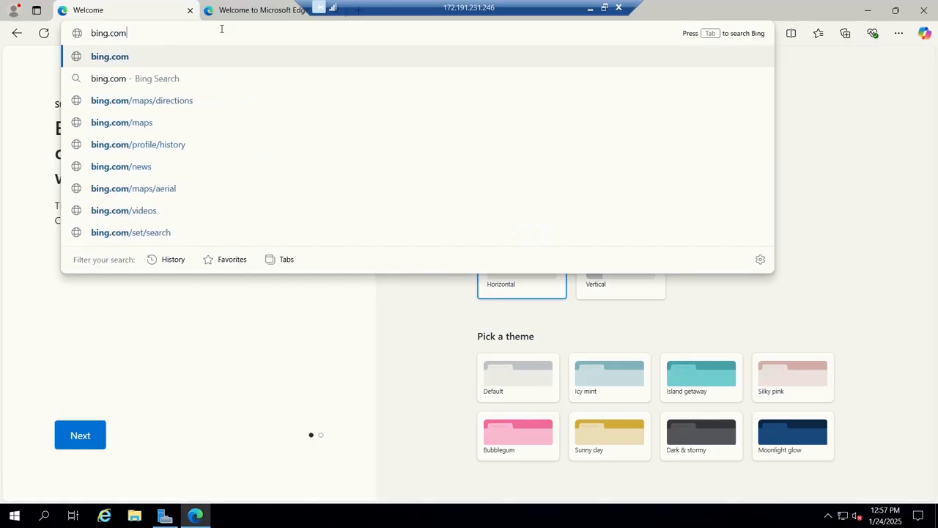
pyautogui.press('Return')
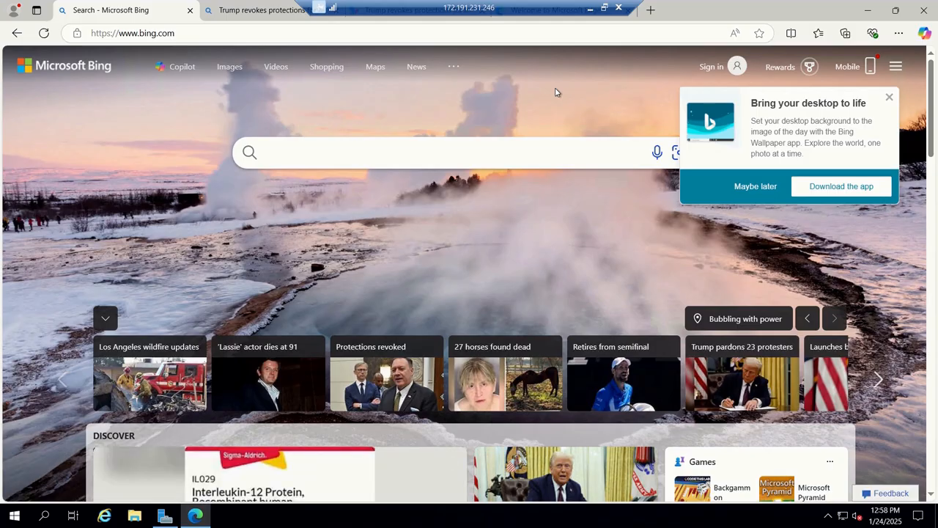
# Step: Return to the portal and begin an outbound port rule on SimpleWinVM's network settings
pyautogui.click(589, 9)
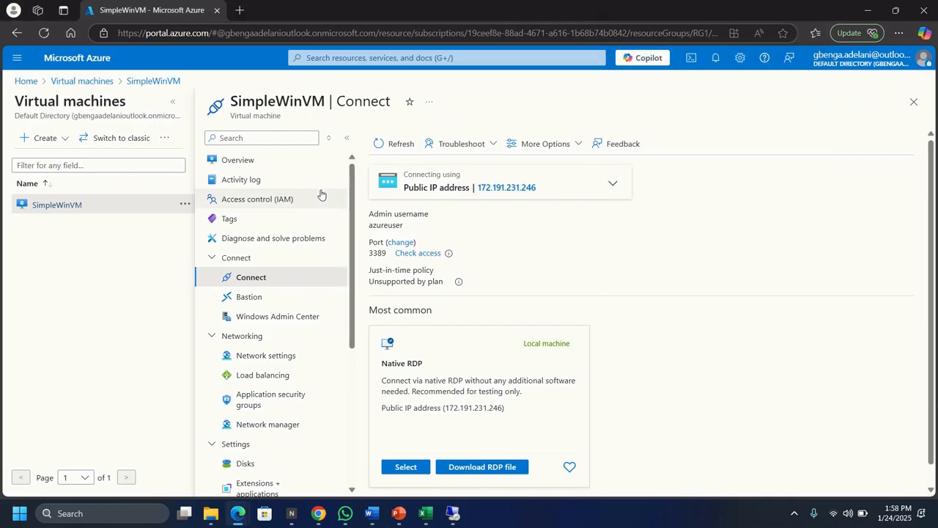
pyautogui.click(266, 354)
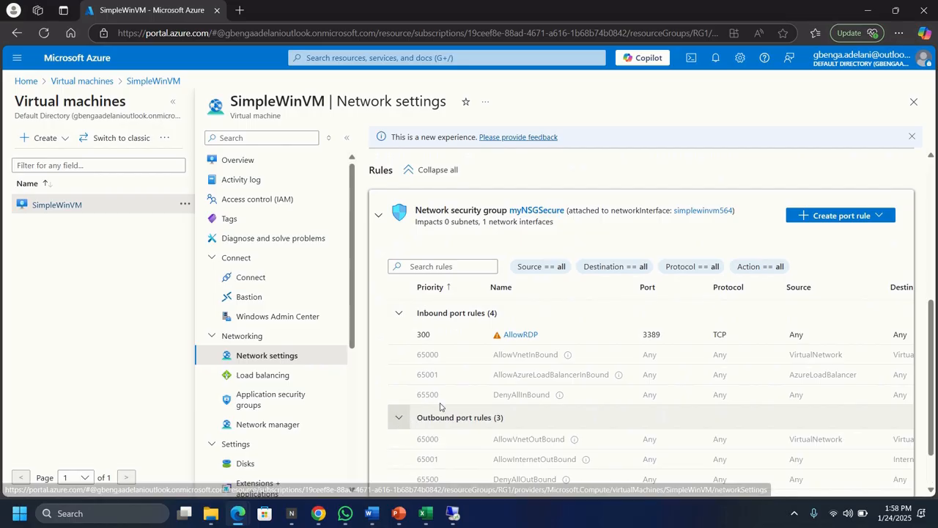
pyautogui.click(843, 217)
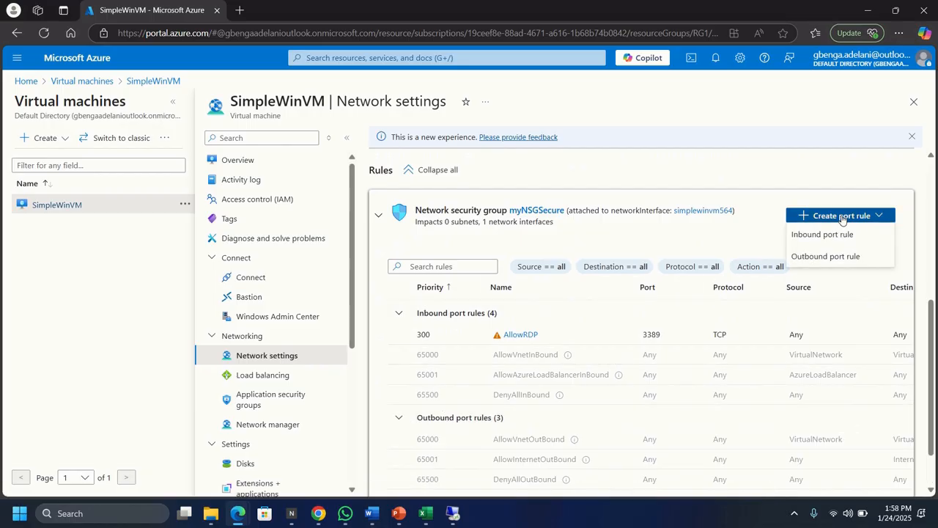
pyautogui.click(823, 257)
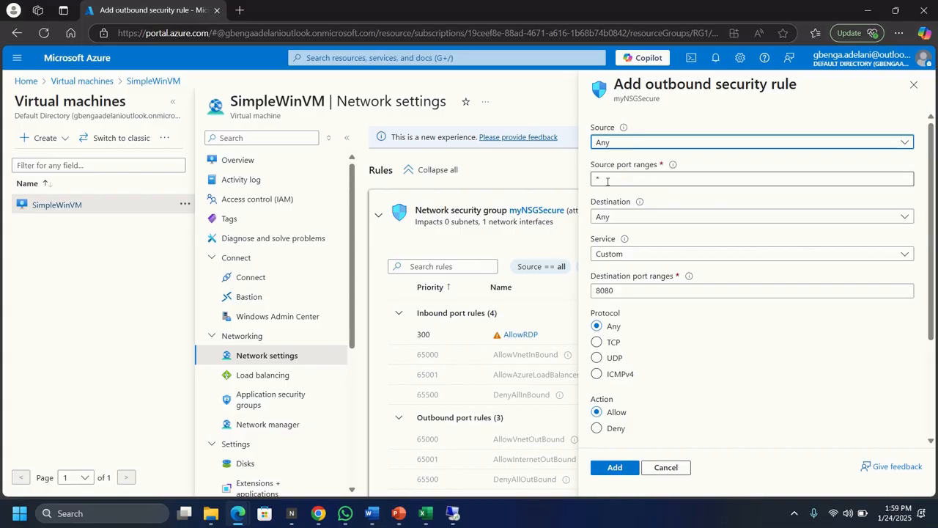
# Step: Set the destination to the Internet service tag, port ranges to *, and action to Deny
pyautogui.click(622, 218)
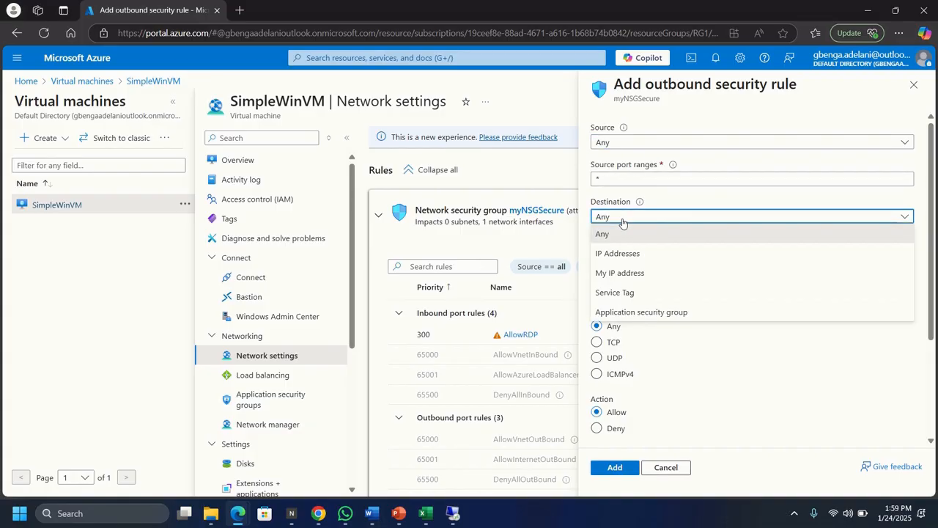
pyautogui.click(622, 293)
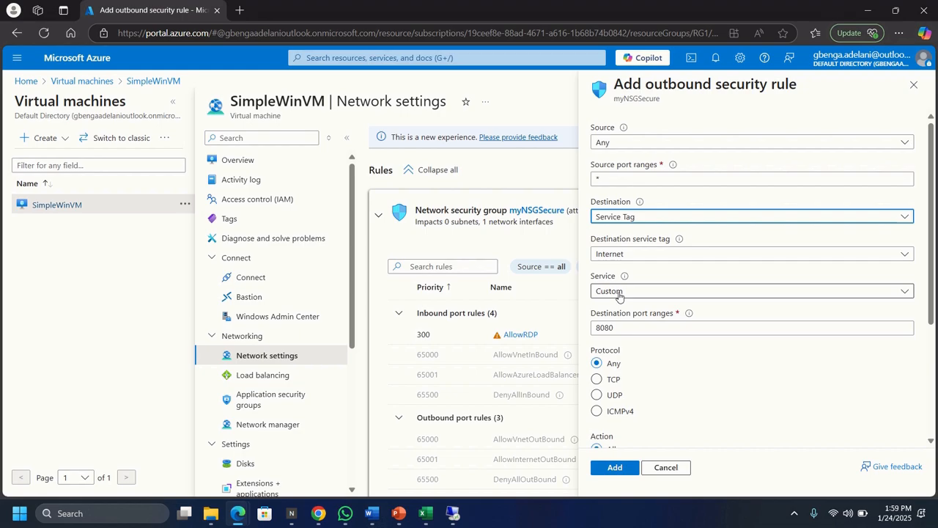
pyautogui.doubleClick(630, 331)
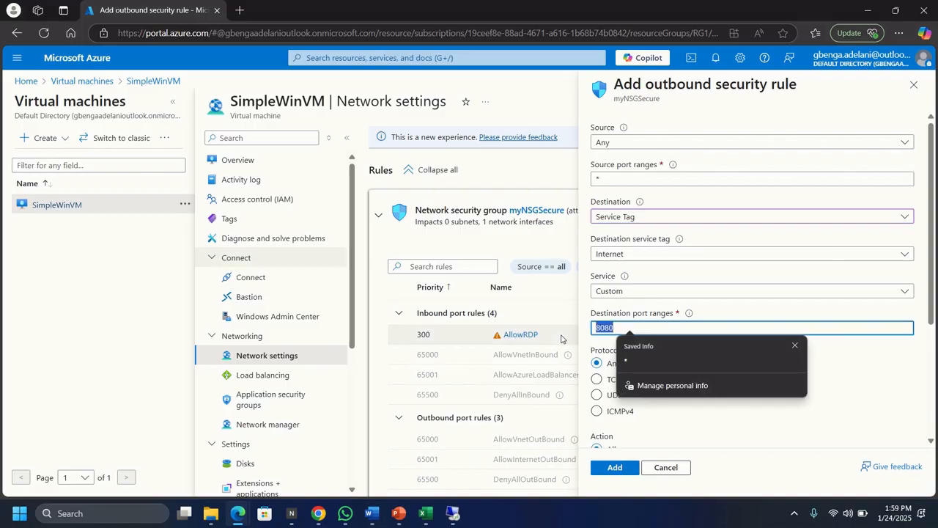
pyautogui.write('*')
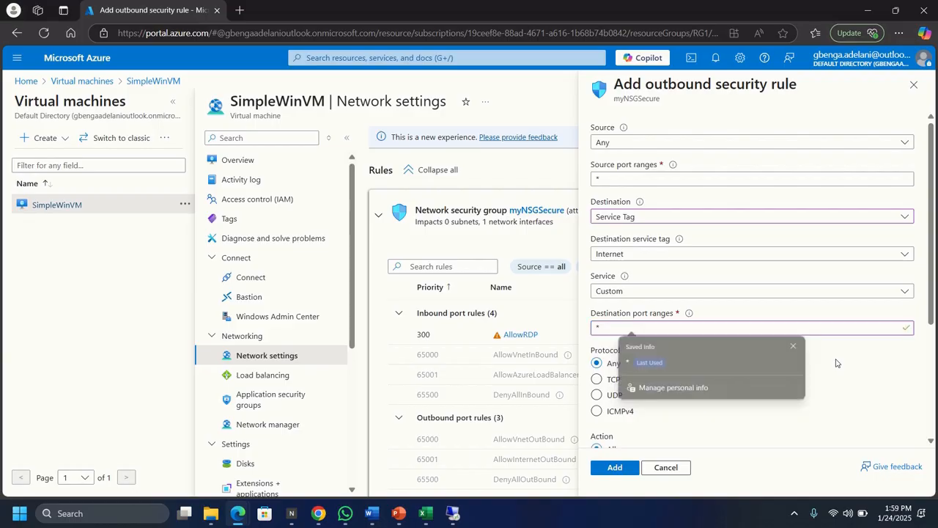
pyautogui.click(833, 359)
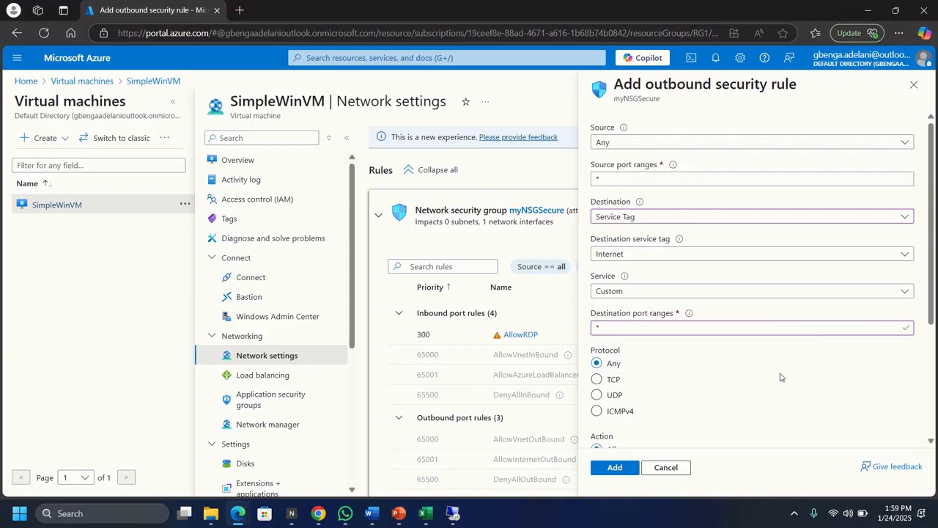
pyautogui.scroll(-1, 744, 396)
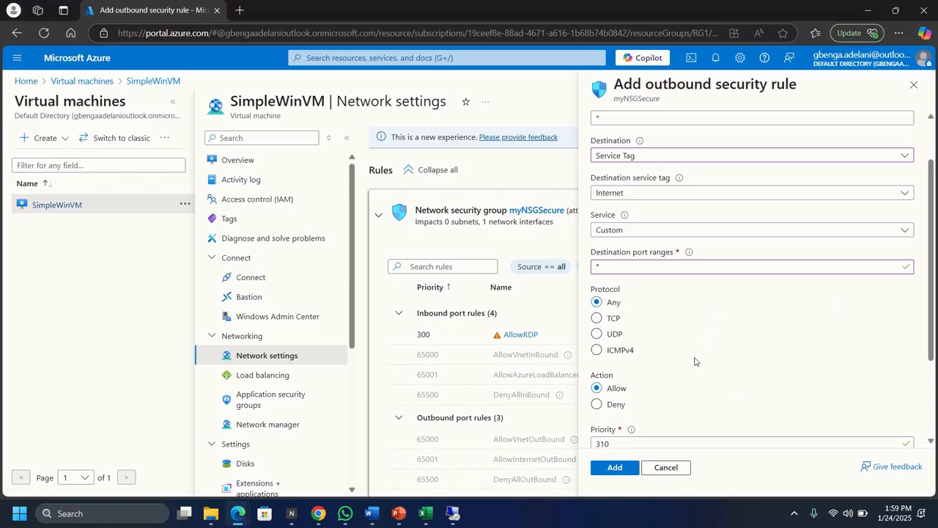
pyautogui.scroll(-1, 695, 360)
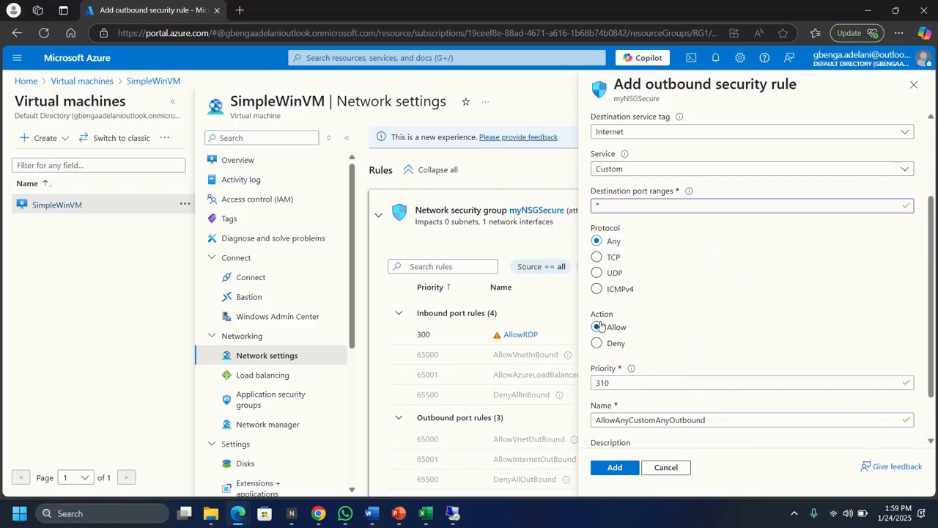
pyautogui.click(596, 344)
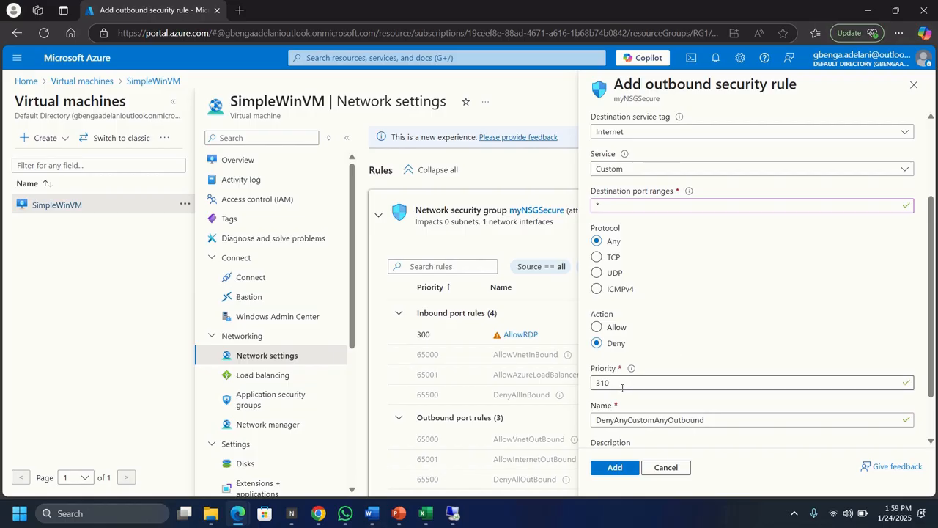
# Step: Give the rule priority 4000 and name DenyInternet, then add it
pyautogui.moveTo(622, 384); pyautogui.dragTo(579, 391)
pyautogui.write('4')
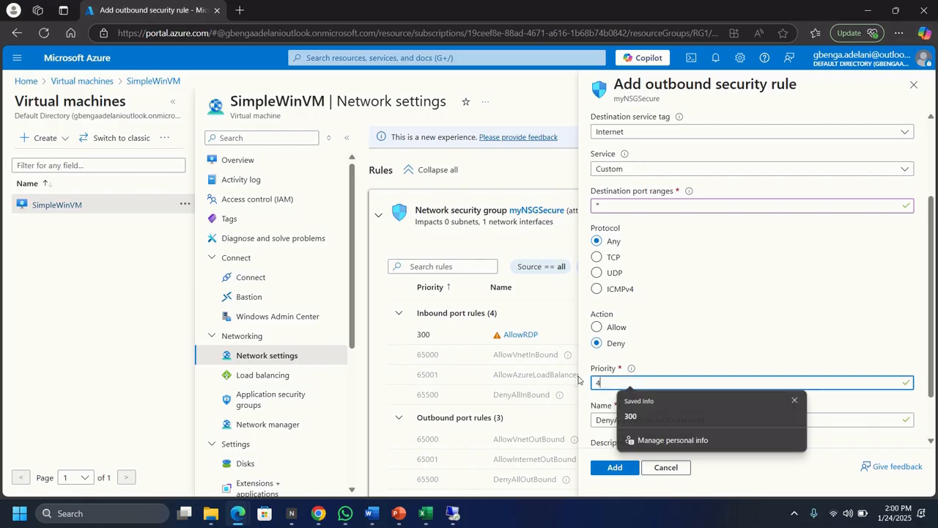
pyautogui.write('000')
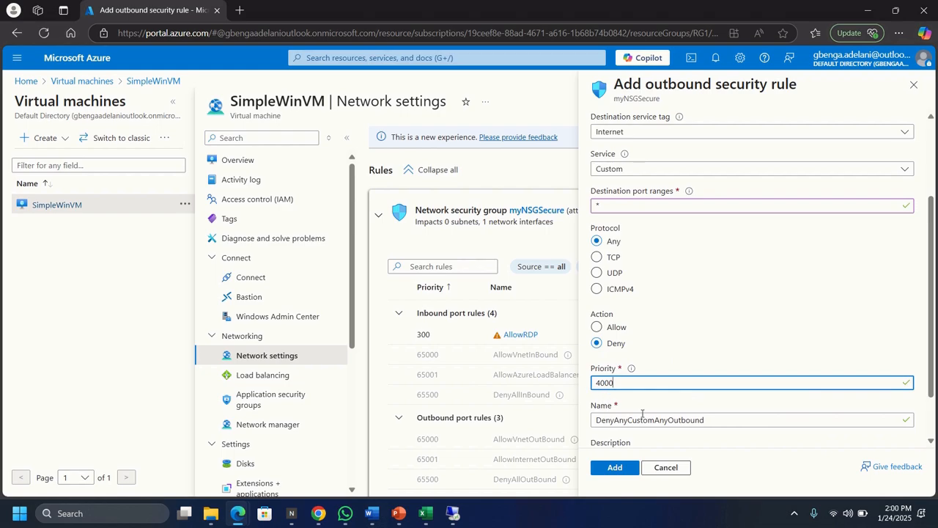
pyautogui.doubleClick(712, 420)
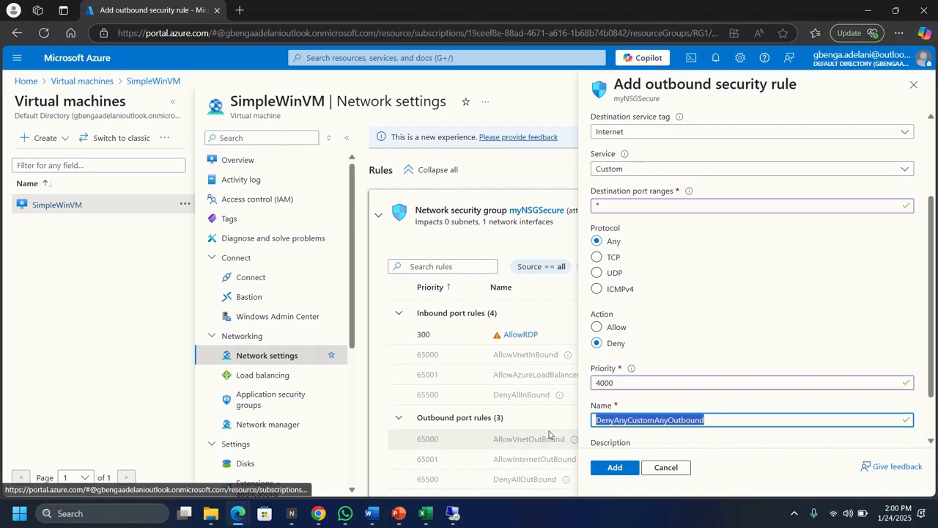
pyautogui.write('Den')
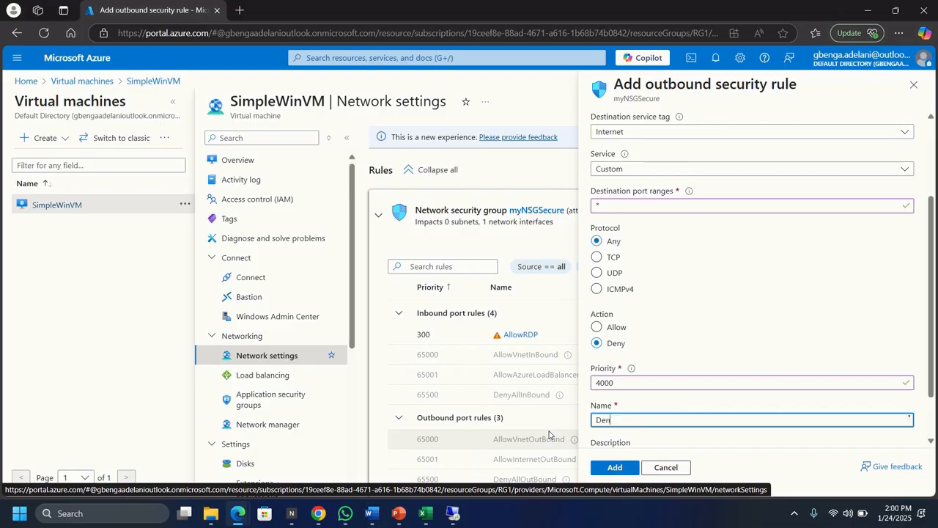
pyautogui.write('yInterneet')
pyautogui.press('BackSpace')
pyautogui.press('BackSpace')
pyautogui.write('t')
pyautogui.click(616, 473)
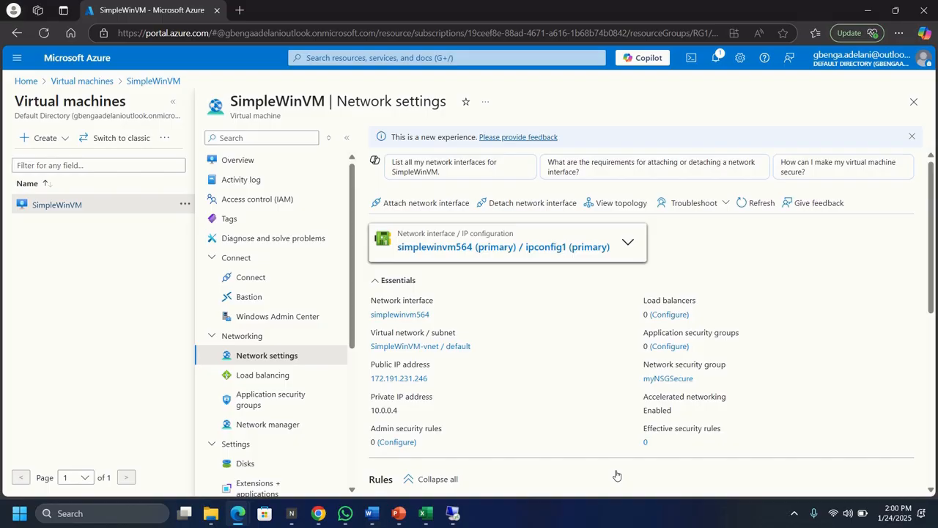
# Step: Bring the VM's Remote Desktop session back to the front
pyautogui.click(452, 513)
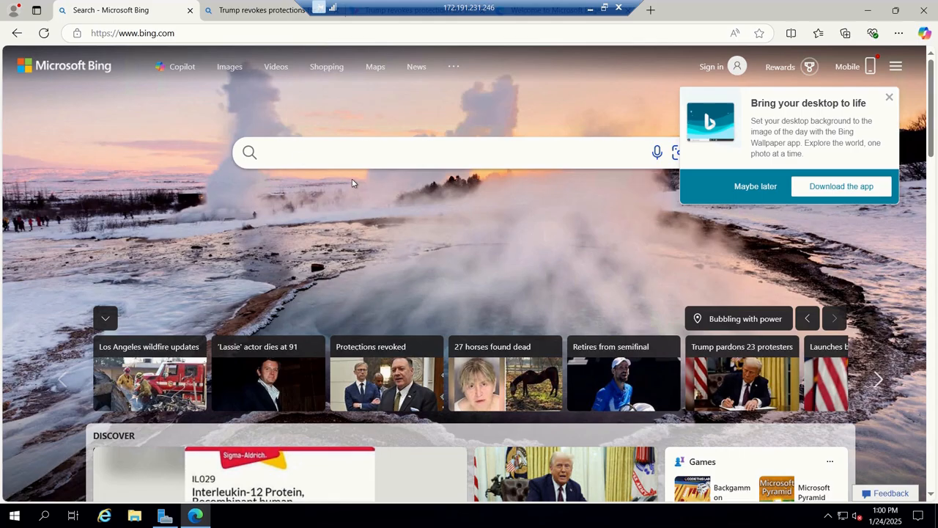
# Step: Relaunch Edge on the VM and try loading bing.com, which now times out
pyautogui.click(923, 11)
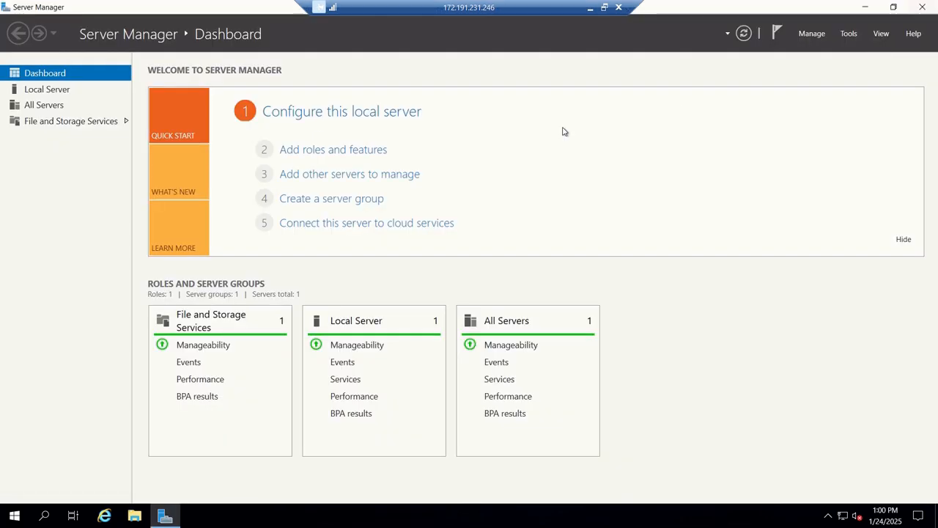
pyautogui.click(14, 517)
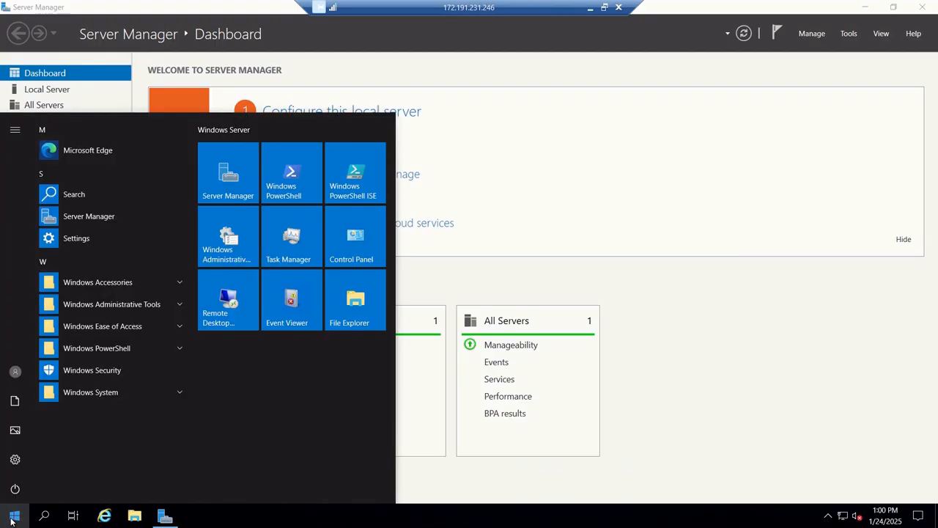
pyautogui.click(95, 150)
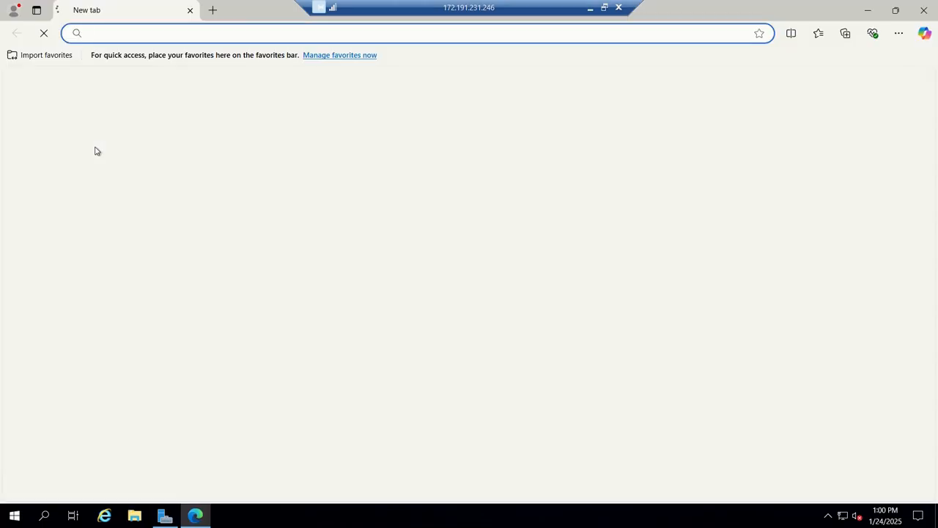
pyautogui.click(127, 33)
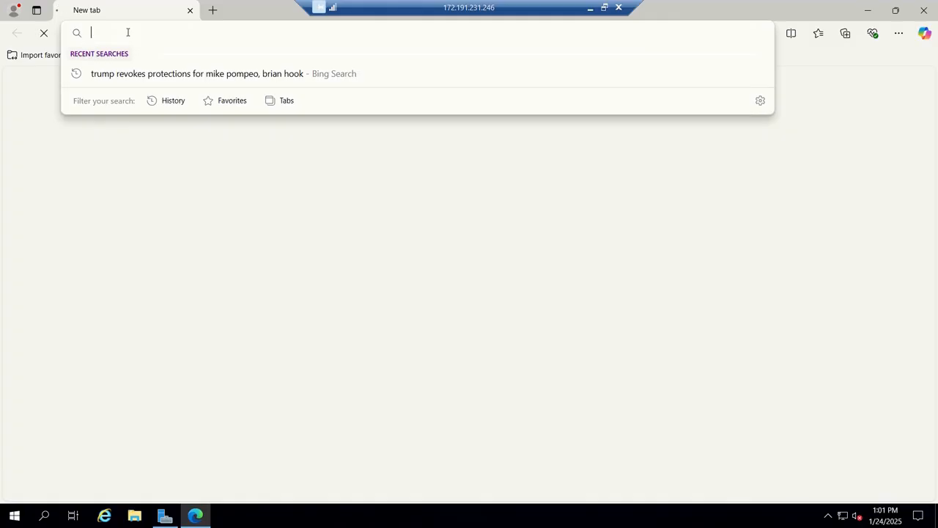
pyautogui.write('bin')
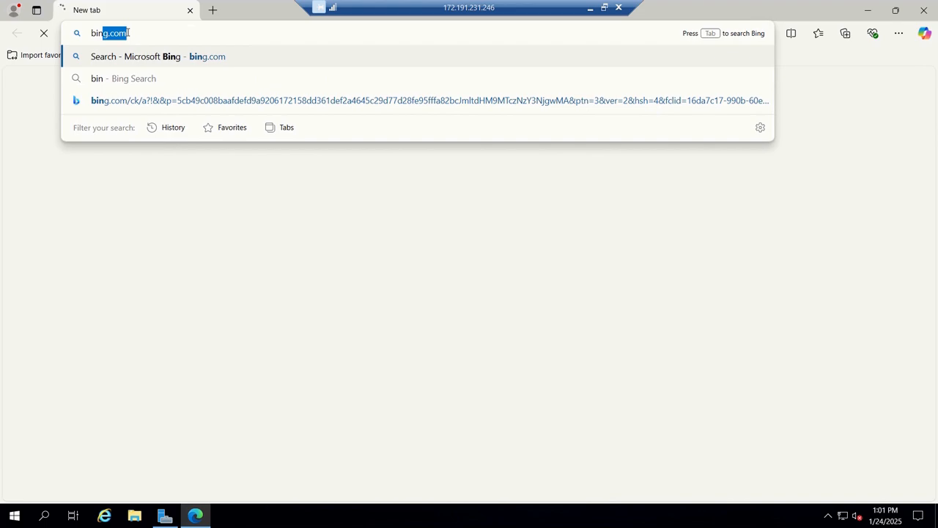
pyautogui.press('Return')
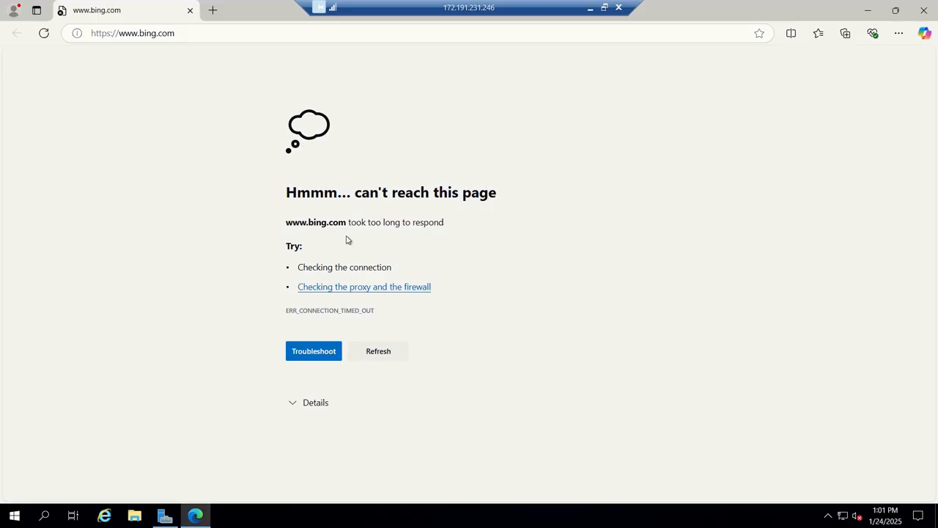
pyautogui.click(212, 13)
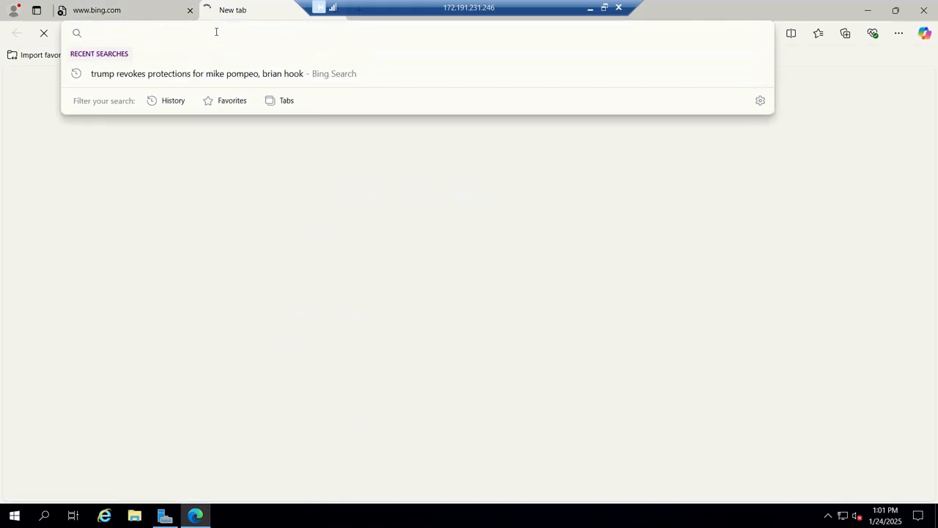
# Step: Enter google.com in the new tab's address bar
pyautogui.write('goo')
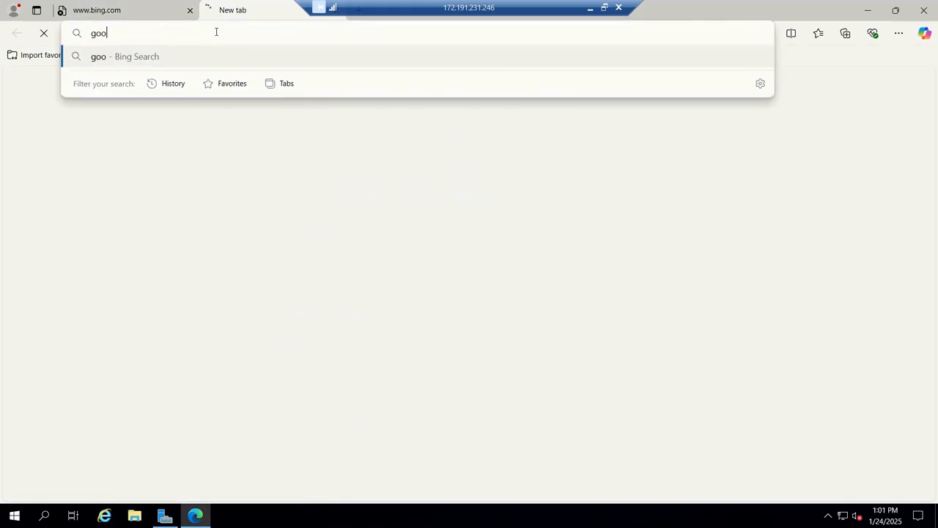
pyautogui.write('gle.')
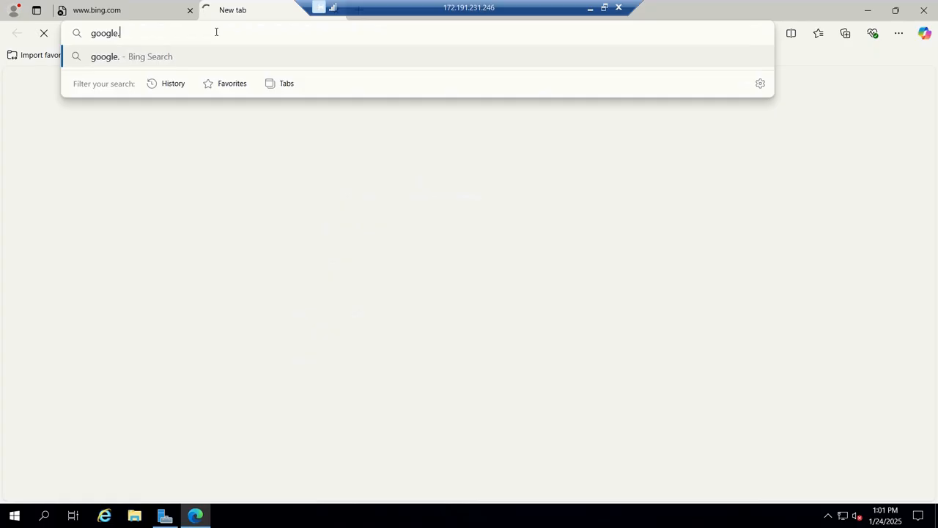
pyautogui.write('com')
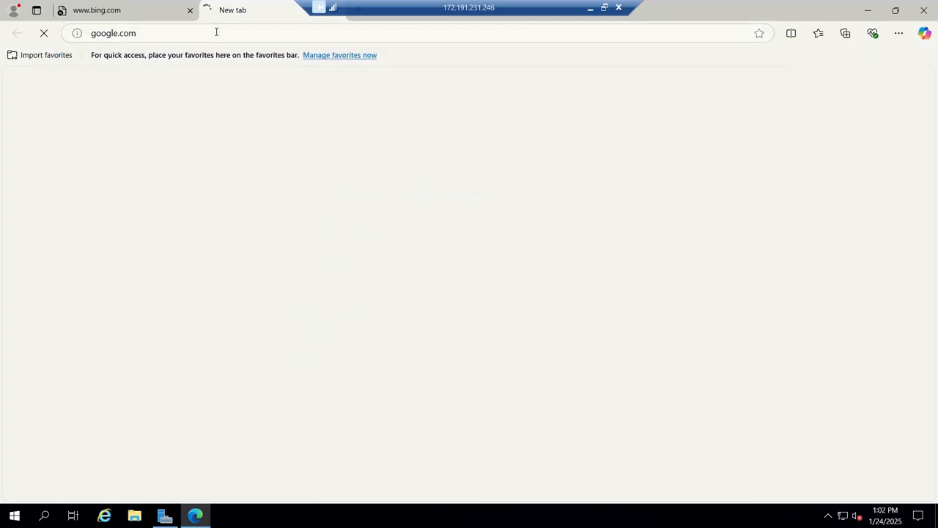